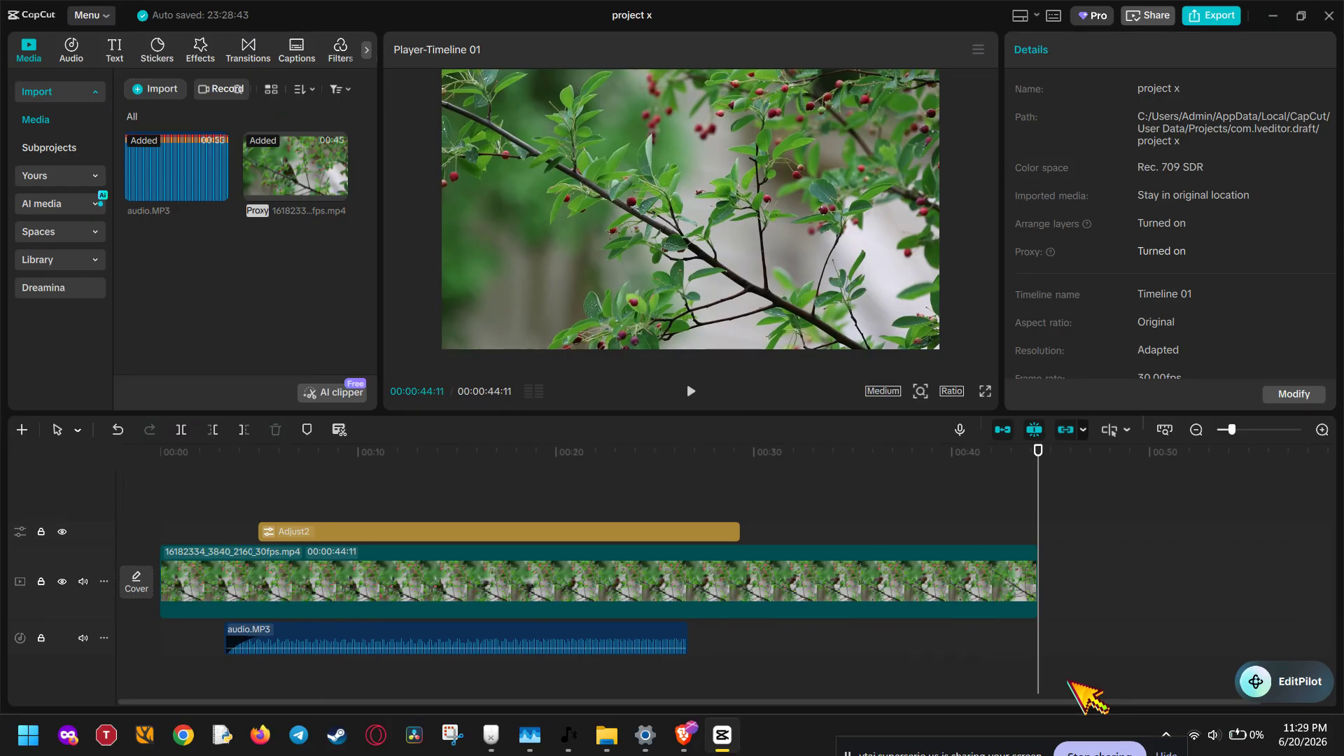
Step: Set the aspect ratio of the project to 9:16 with the main video clip selected
{"action": "left_click", "coordinate": [933, 580]}
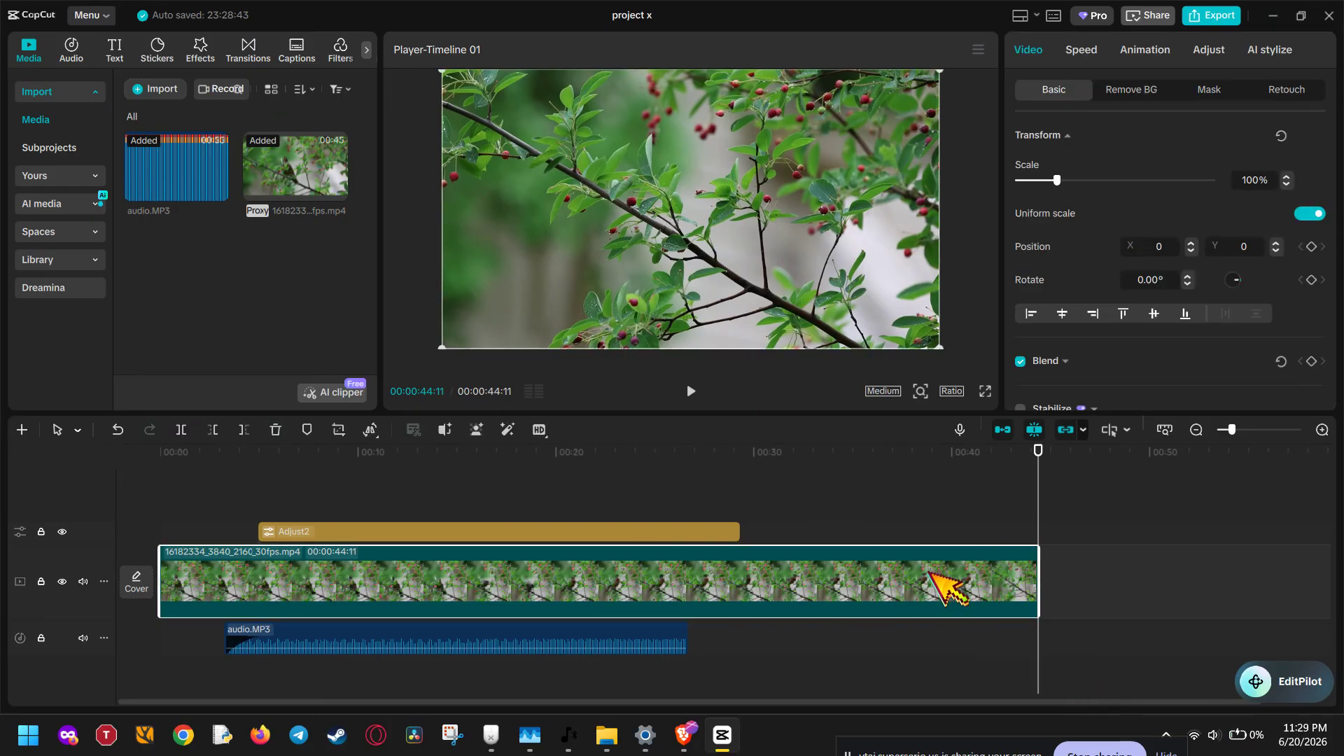
{"action": "left_click", "coordinate": [952, 391]}
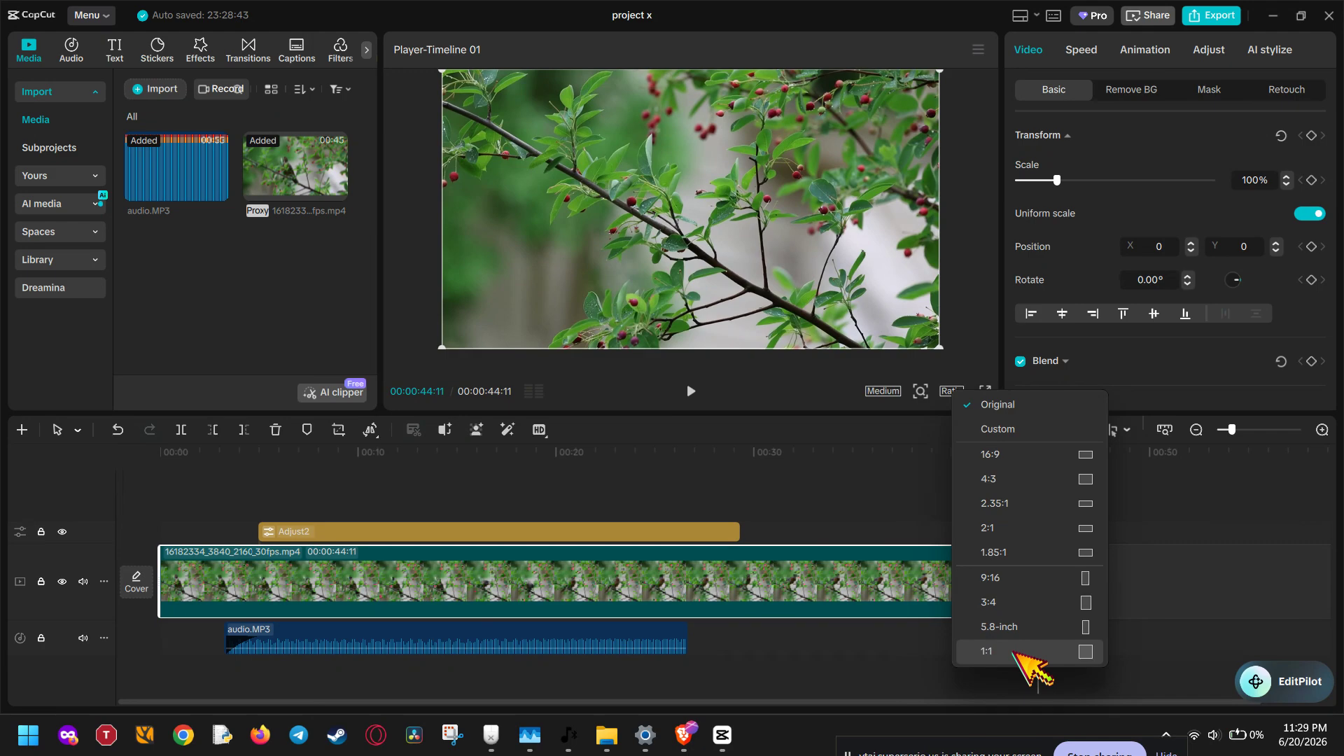
{"action": "left_click", "coordinate": [1097, 579]}
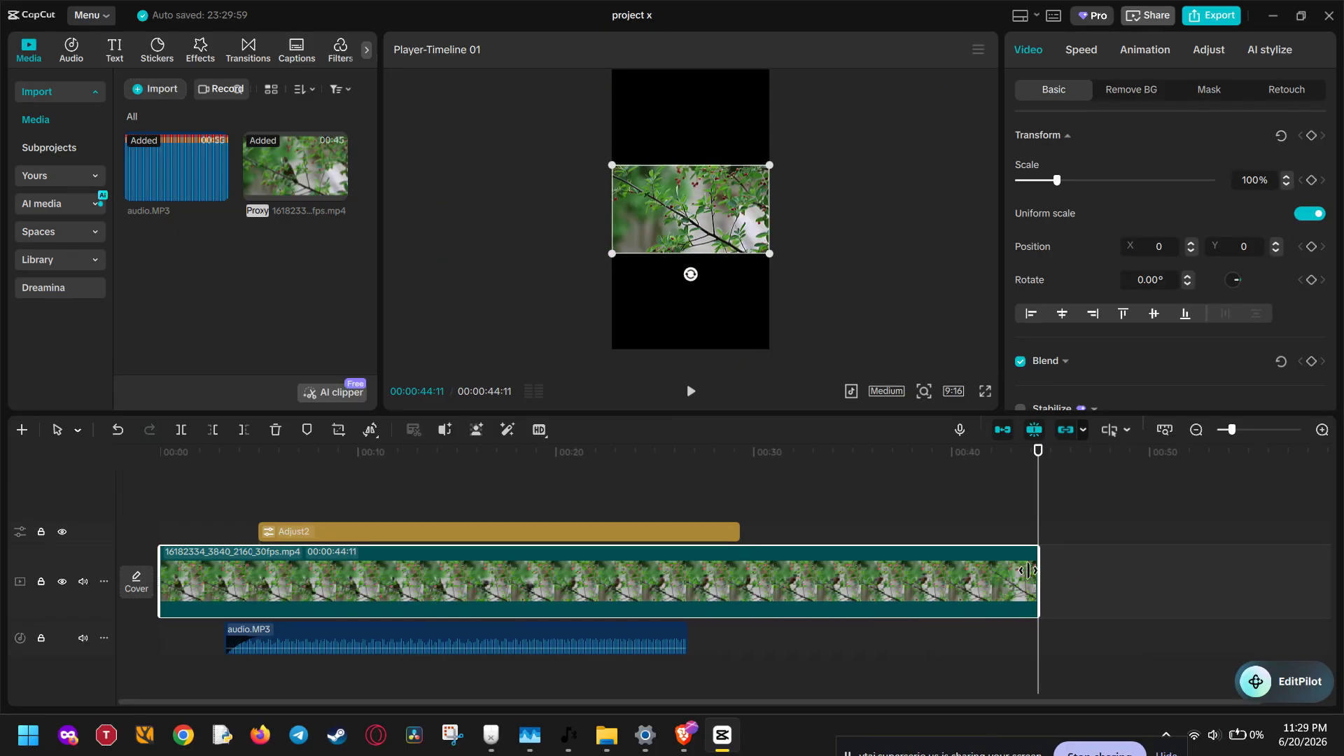
Step: Move the playhead to 00:00:21:28 and scale the video clip up to 170%
{"action": "left_click", "coordinate": [651, 455]}
{"action": "left_click_drag", "start_coordinate": [650, 462], "coordinate": [595, 461]}
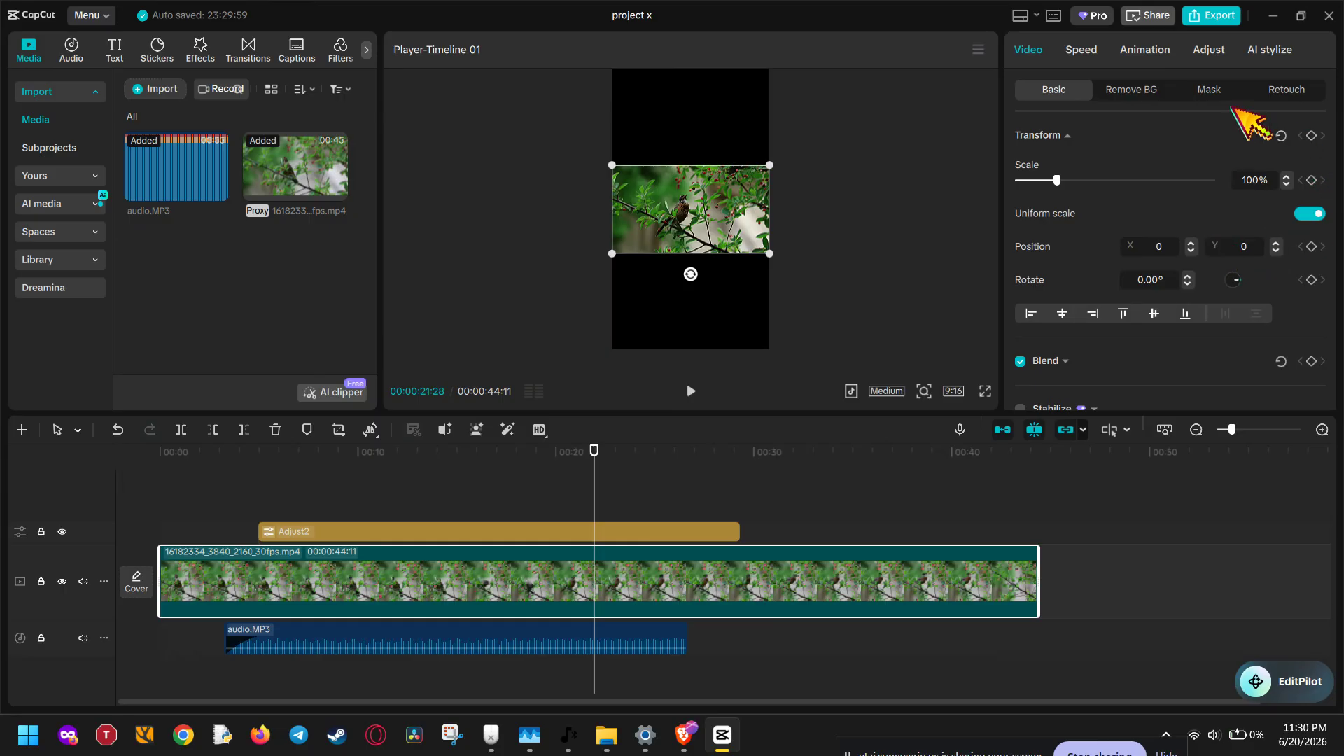
{"action": "scroll", "coordinate": [1253, 161], "scroll_direction": "down", "scroll_amount": 5}
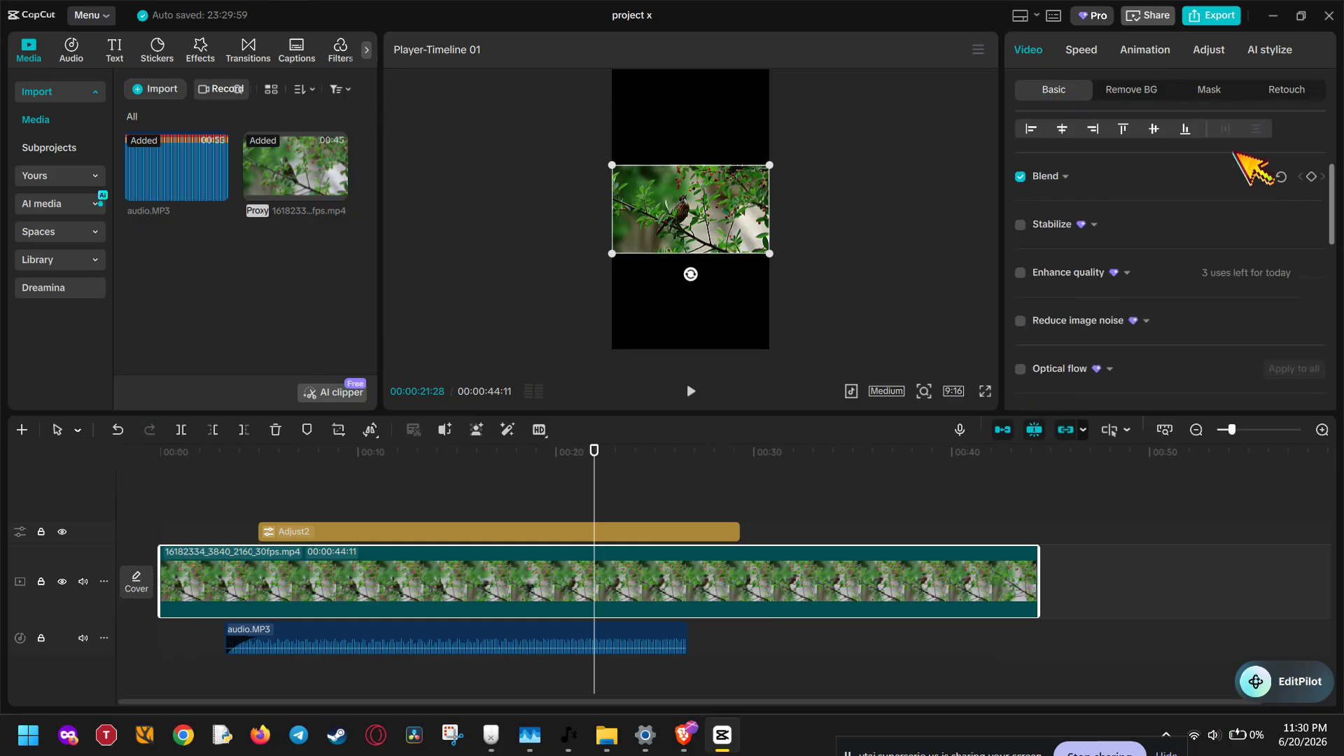
{"action": "scroll", "coordinate": [1230, 164], "scroll_direction": "up", "scroll_amount": 5}
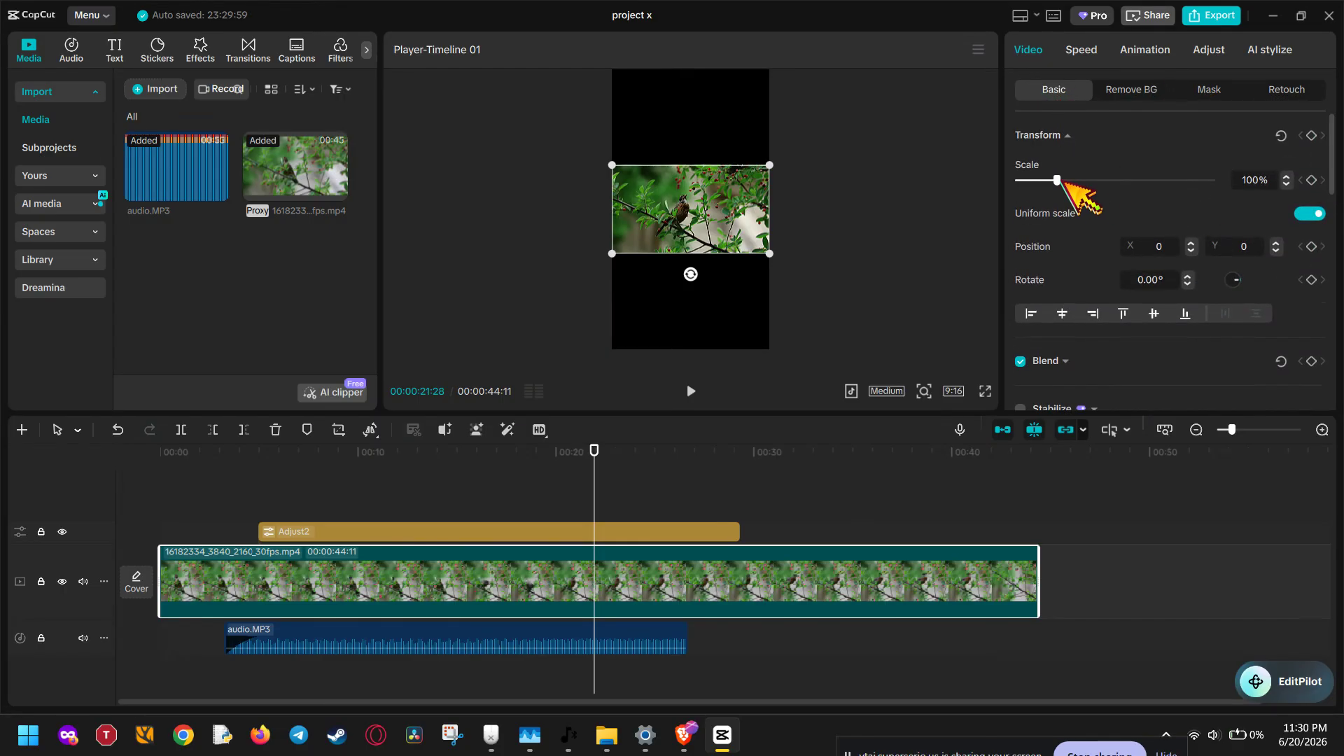
{"action": "left_click_drag", "start_coordinate": [1058, 180], "coordinate": [1088, 180]}
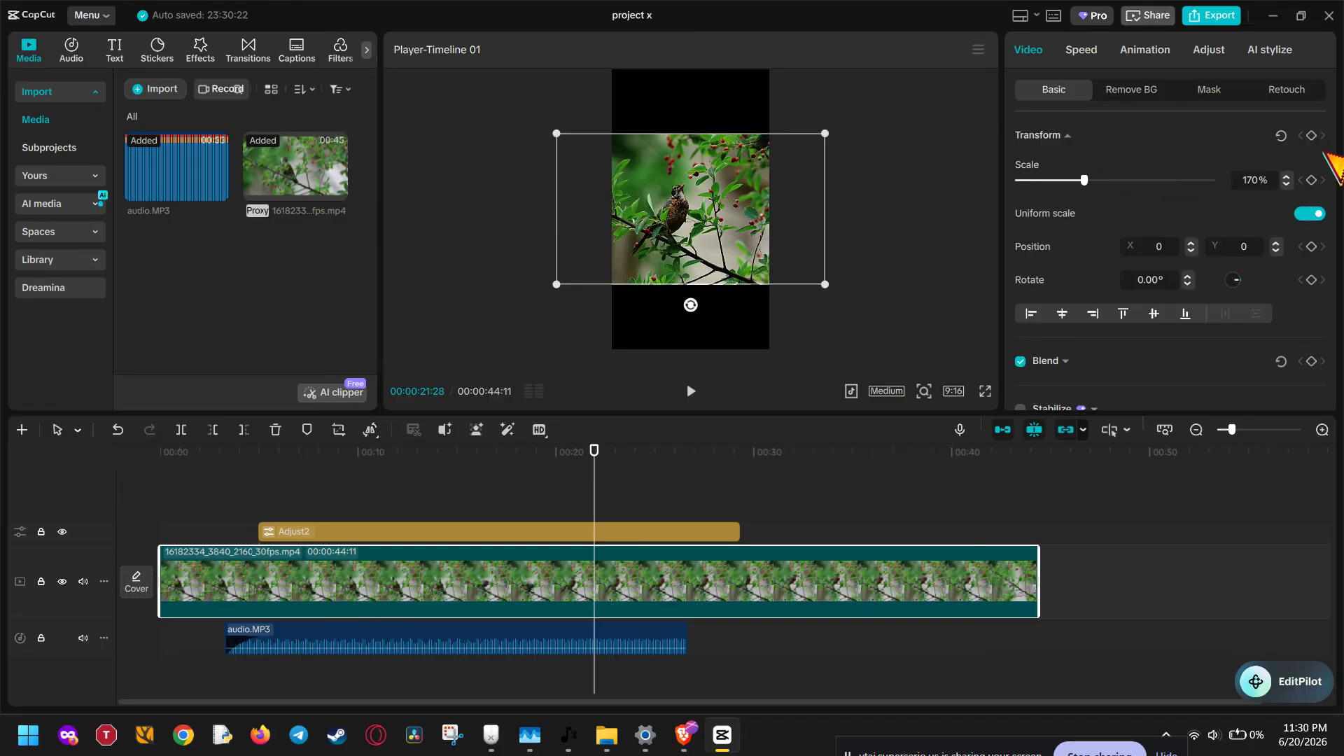
Step: Enable the canvas for the video clip and fill the background with the third blur strength
{"action": "scroll", "coordinate": [1325, 147], "scroll_direction": "down", "scroll_amount": 2}
{"action": "scroll", "coordinate": [1326, 147], "scroll_direction": "down", "scroll_amount": 4}
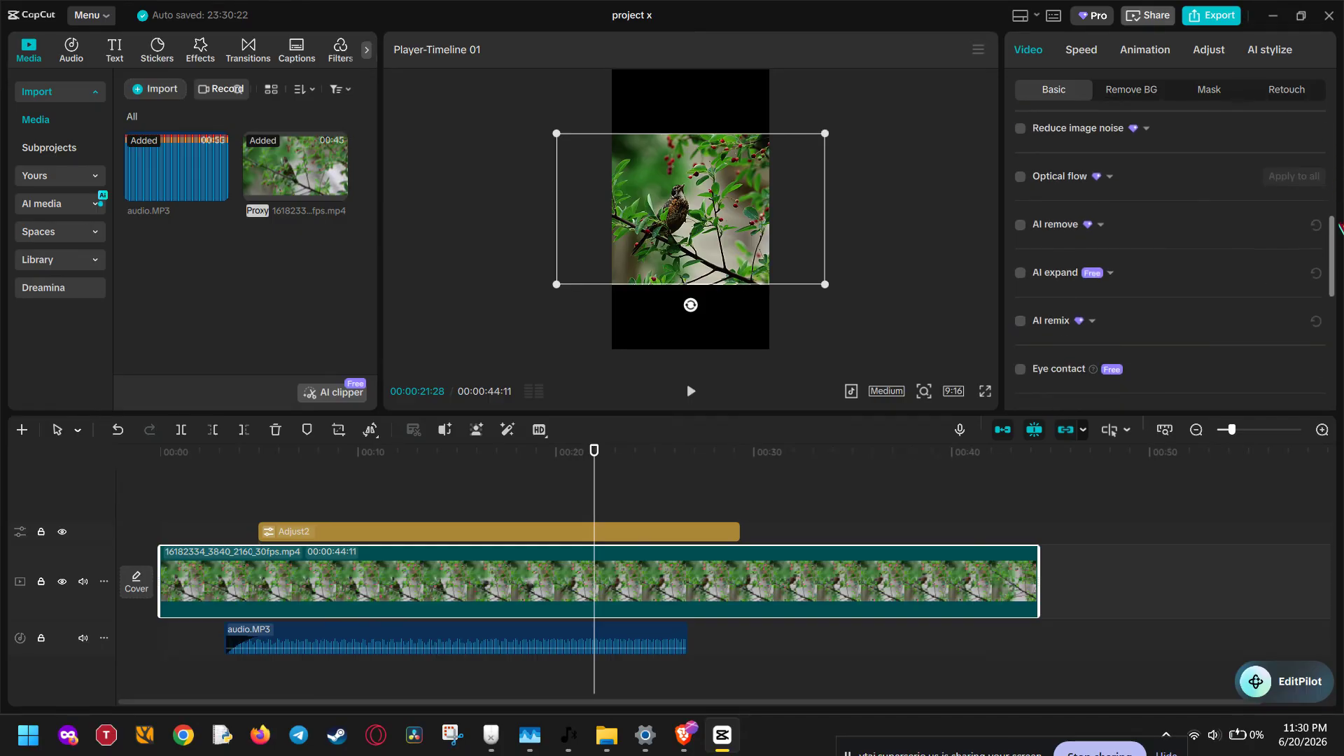
{"action": "left_click_drag", "start_coordinate": [1333, 231], "coordinate": [1332, 365]}
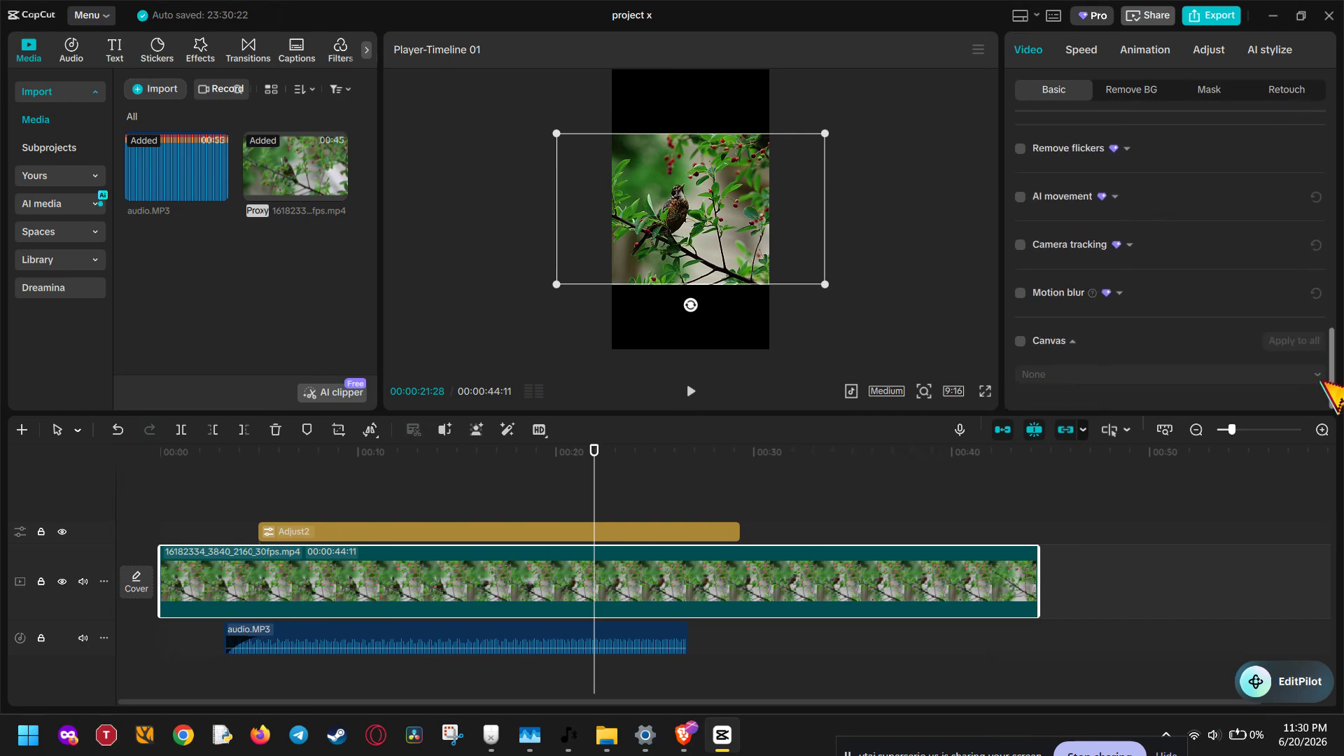
{"action": "left_click", "coordinate": [1071, 346]}
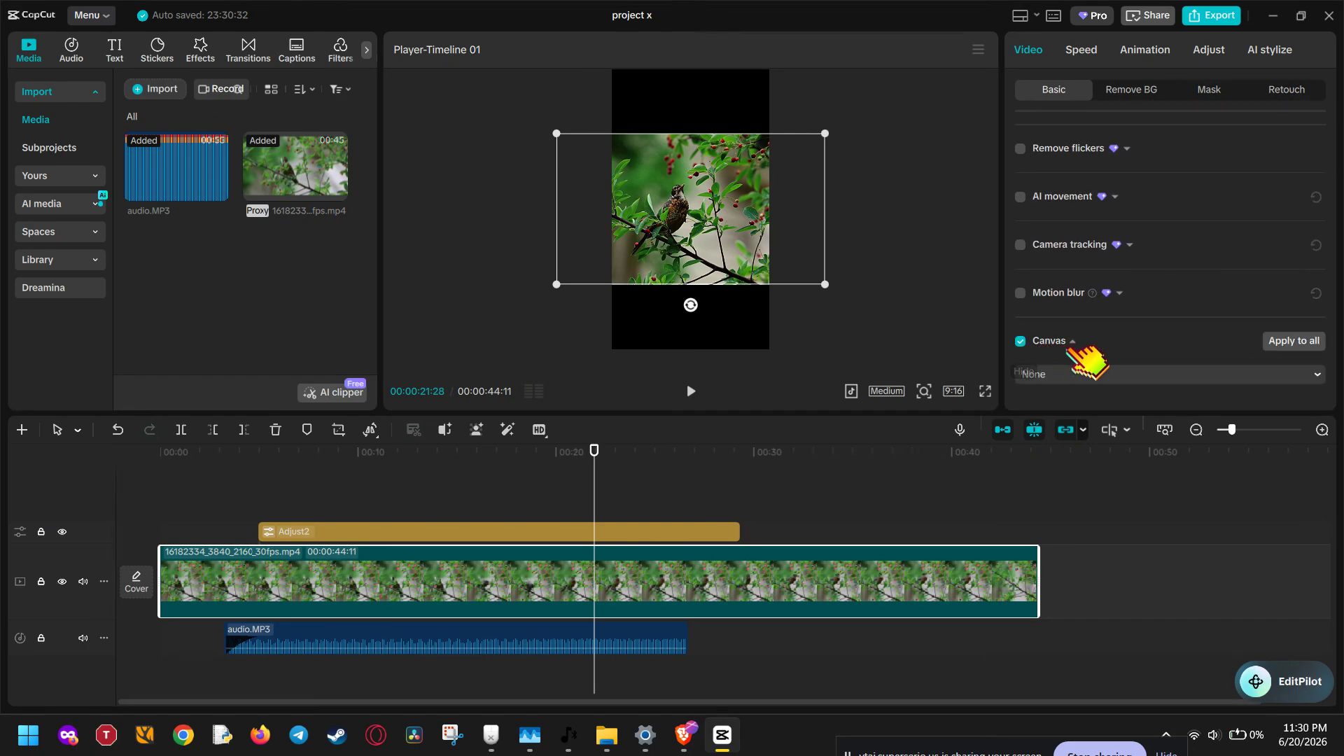
{"action": "left_click", "coordinate": [1074, 377]}
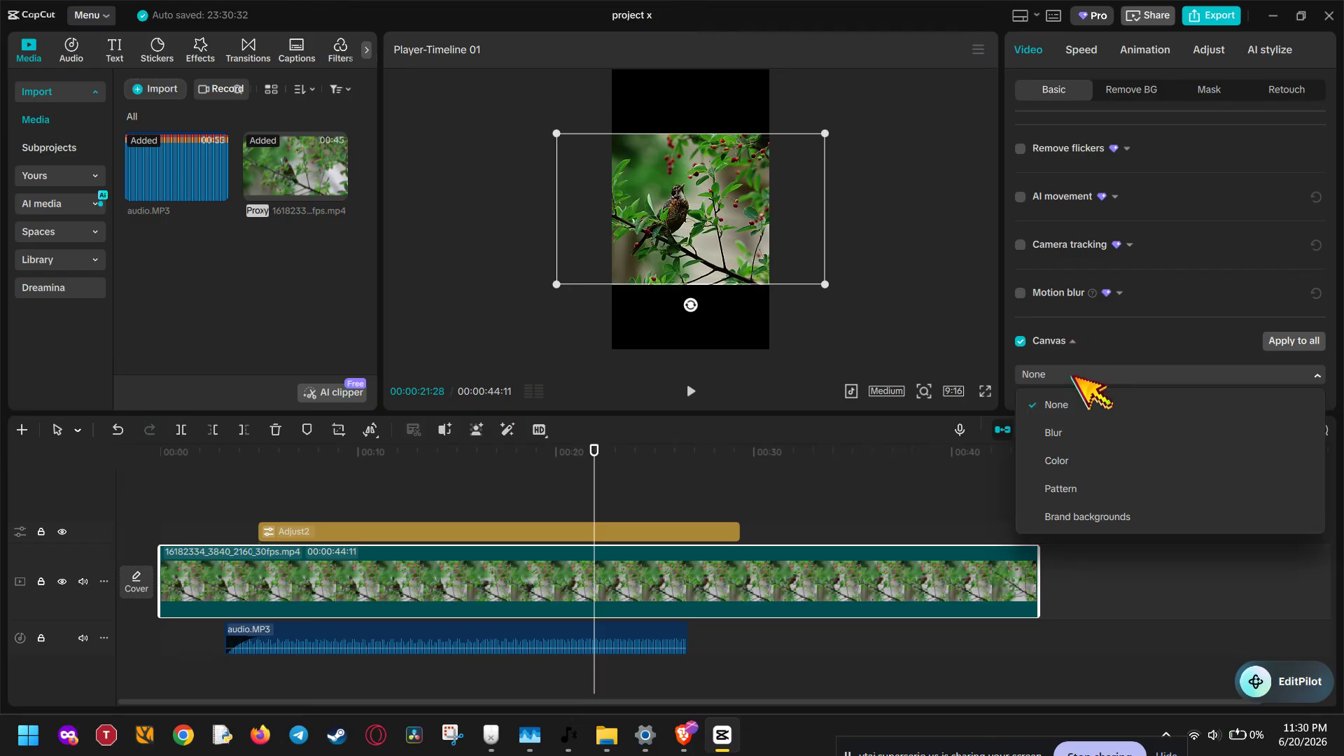
{"action": "left_click", "coordinate": [1088, 431]}
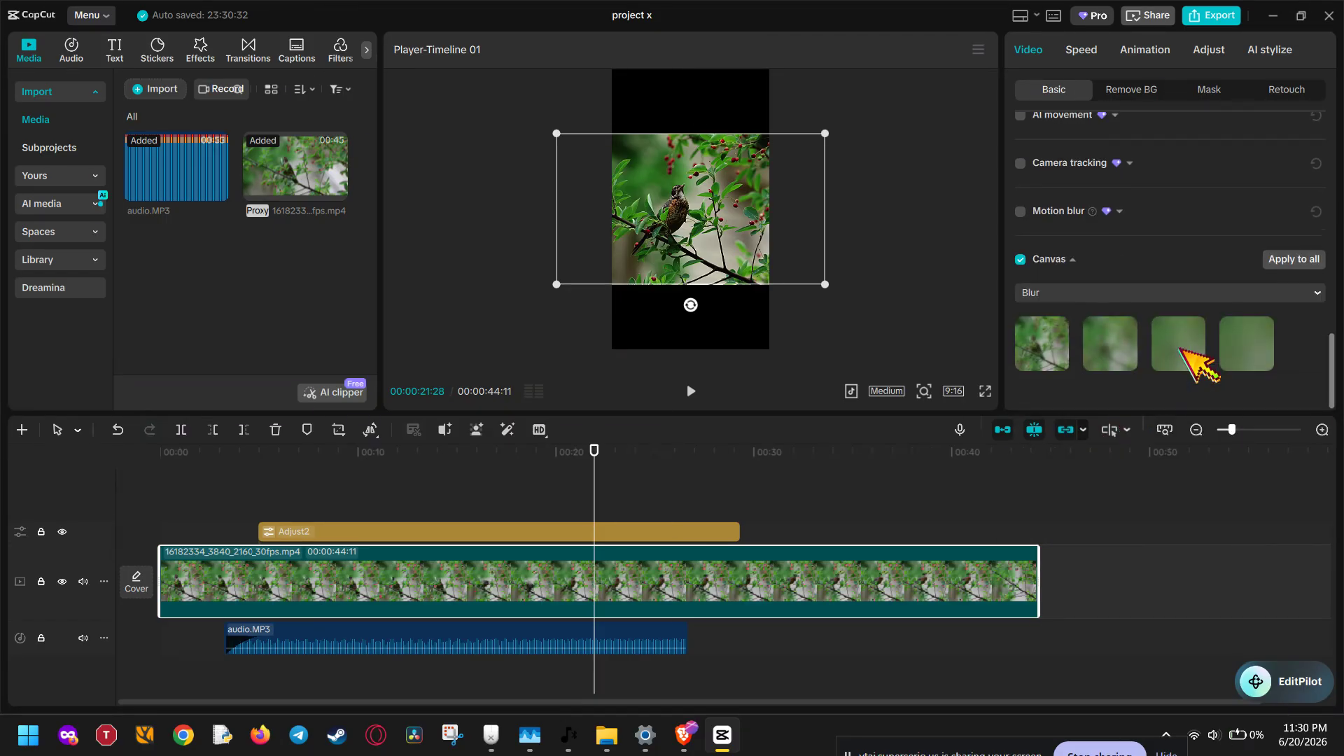
{"action": "left_click", "coordinate": [1047, 346]}
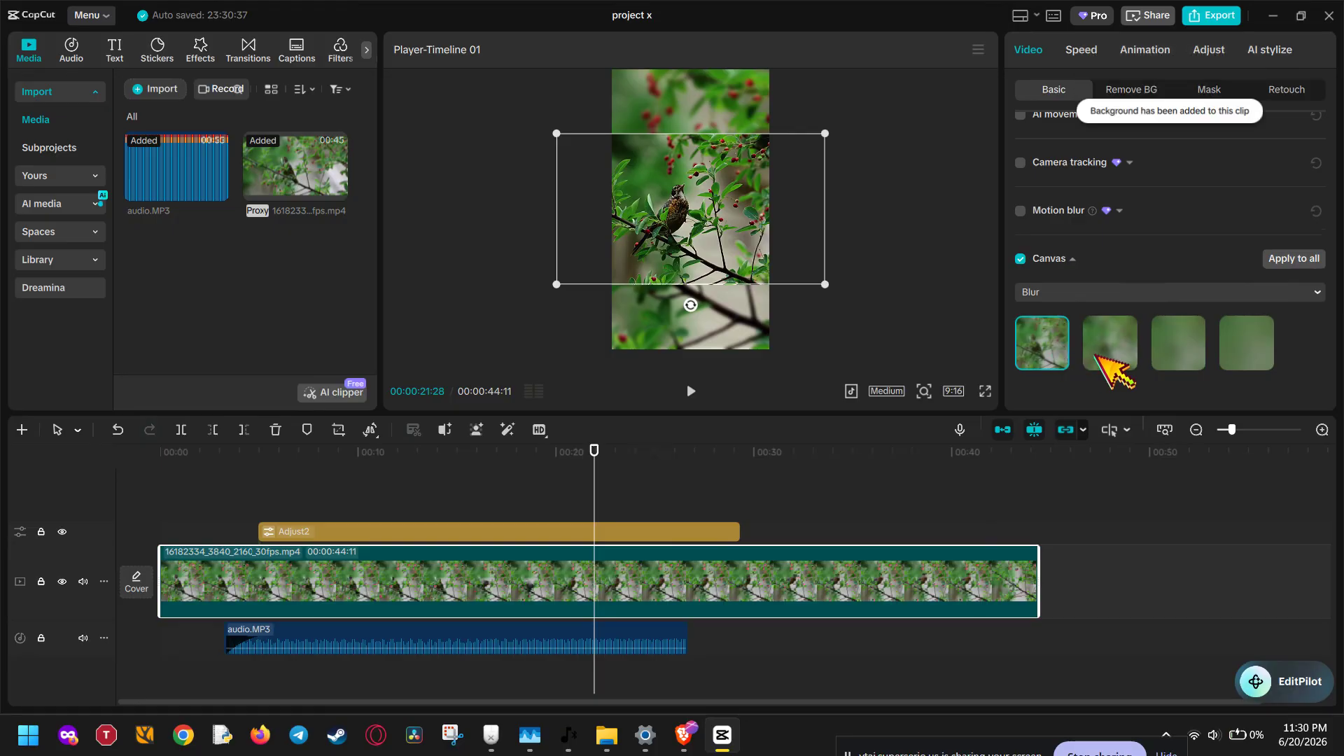
{"action": "left_click", "coordinate": [1154, 357]}
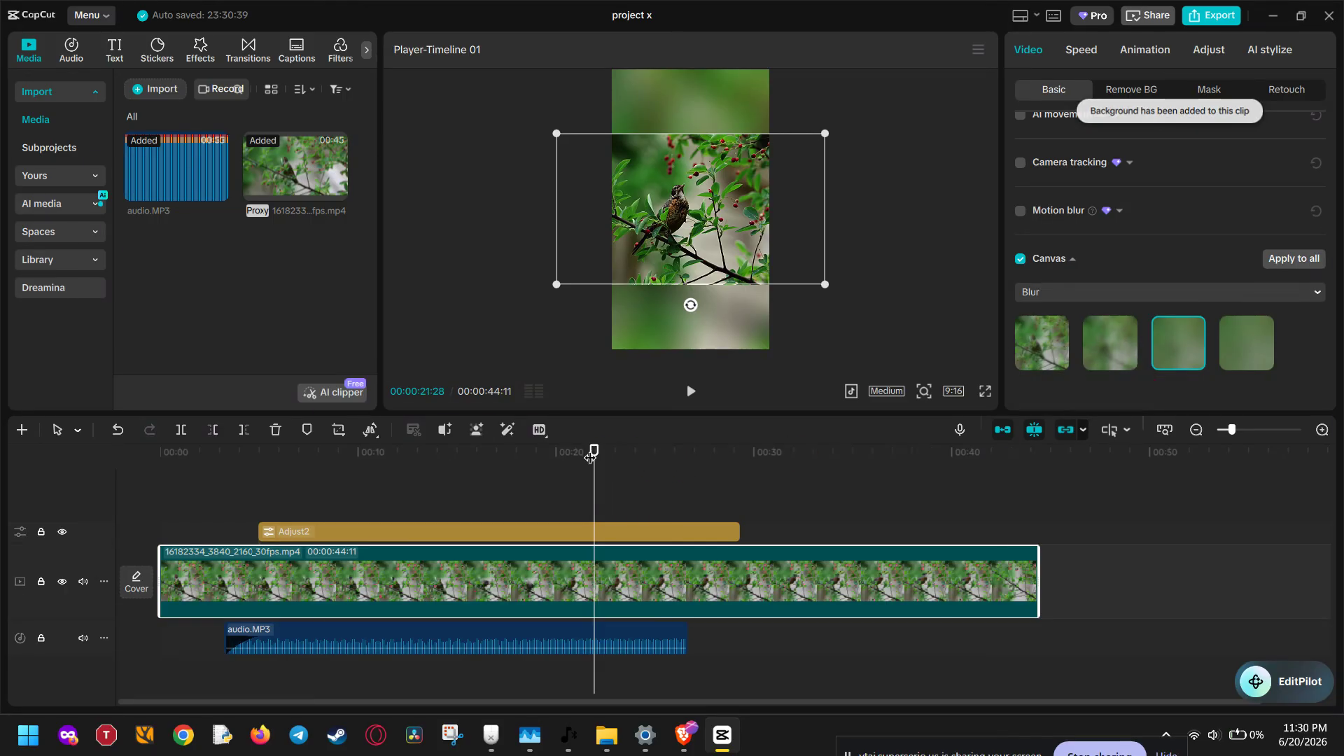
Step: Extend the Adjust2 layer at both ends to span the whole video clip and preview it from the beginning
{"action": "left_click_drag", "start_coordinate": [594, 451], "coordinate": [160, 509]}
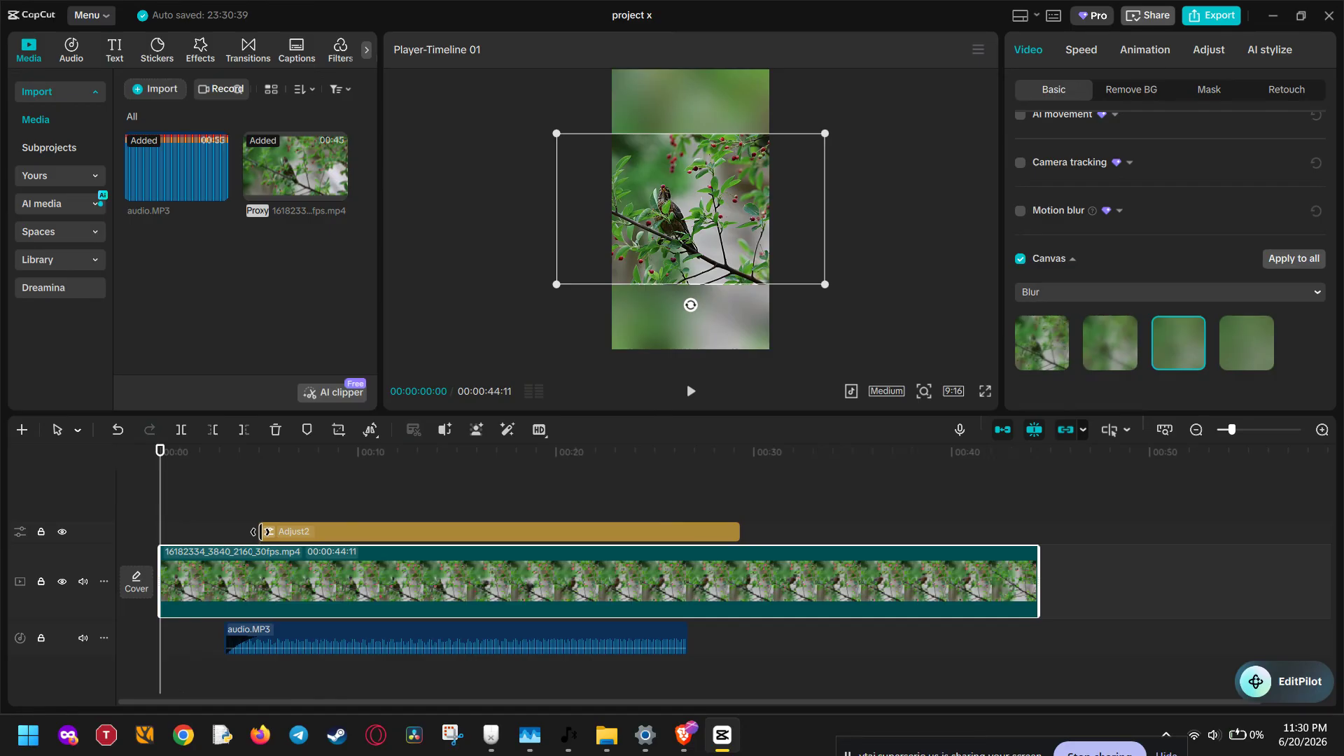
{"action": "left_click_drag", "start_coordinate": [170, 538], "coordinate": [163, 534]}
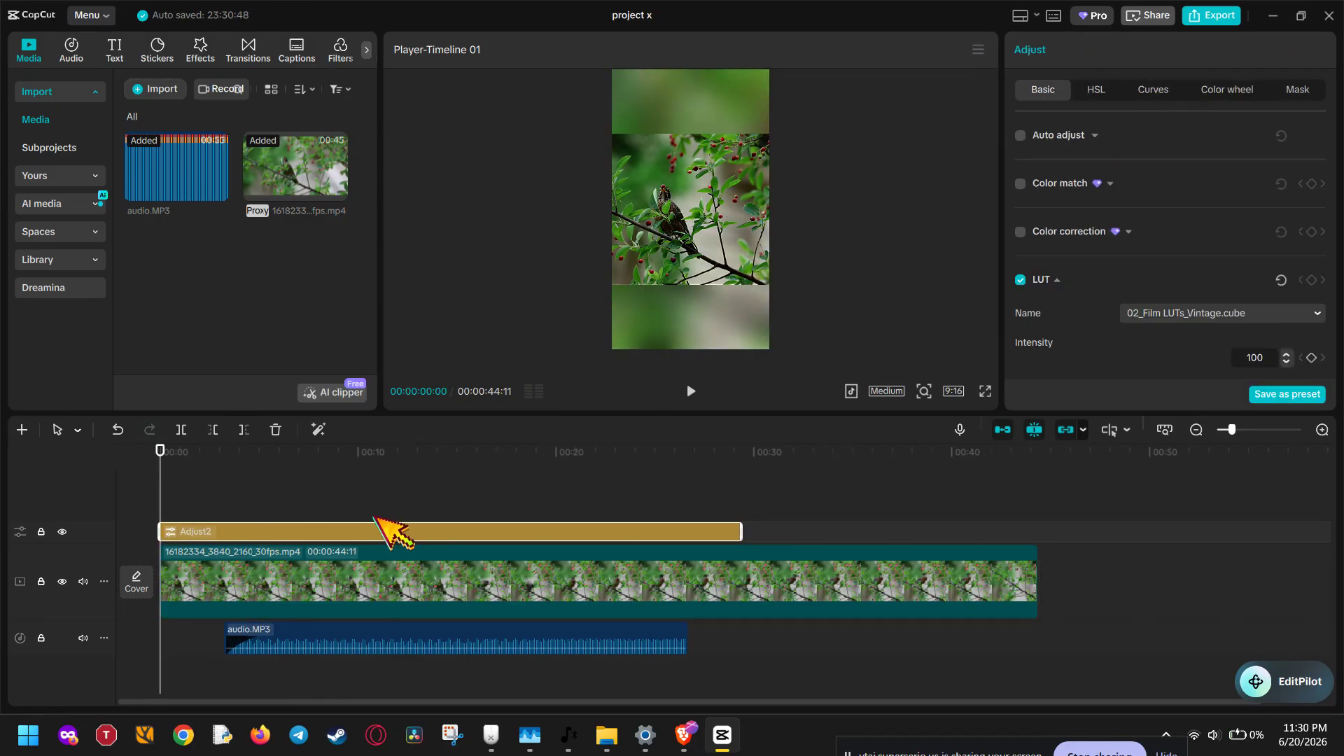
{"action": "left_click_drag", "start_coordinate": [741, 530], "coordinate": [1036, 534]}
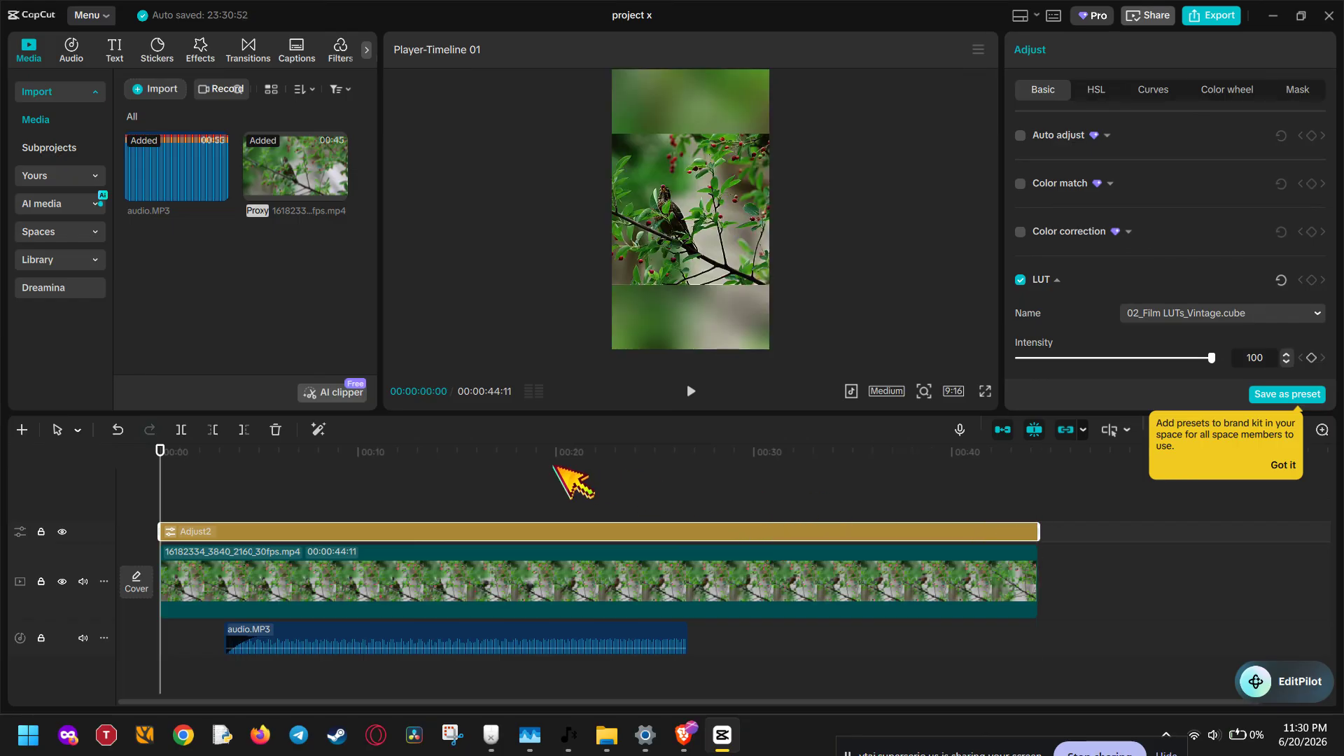
{"action": "left_click", "coordinate": [689, 389]}
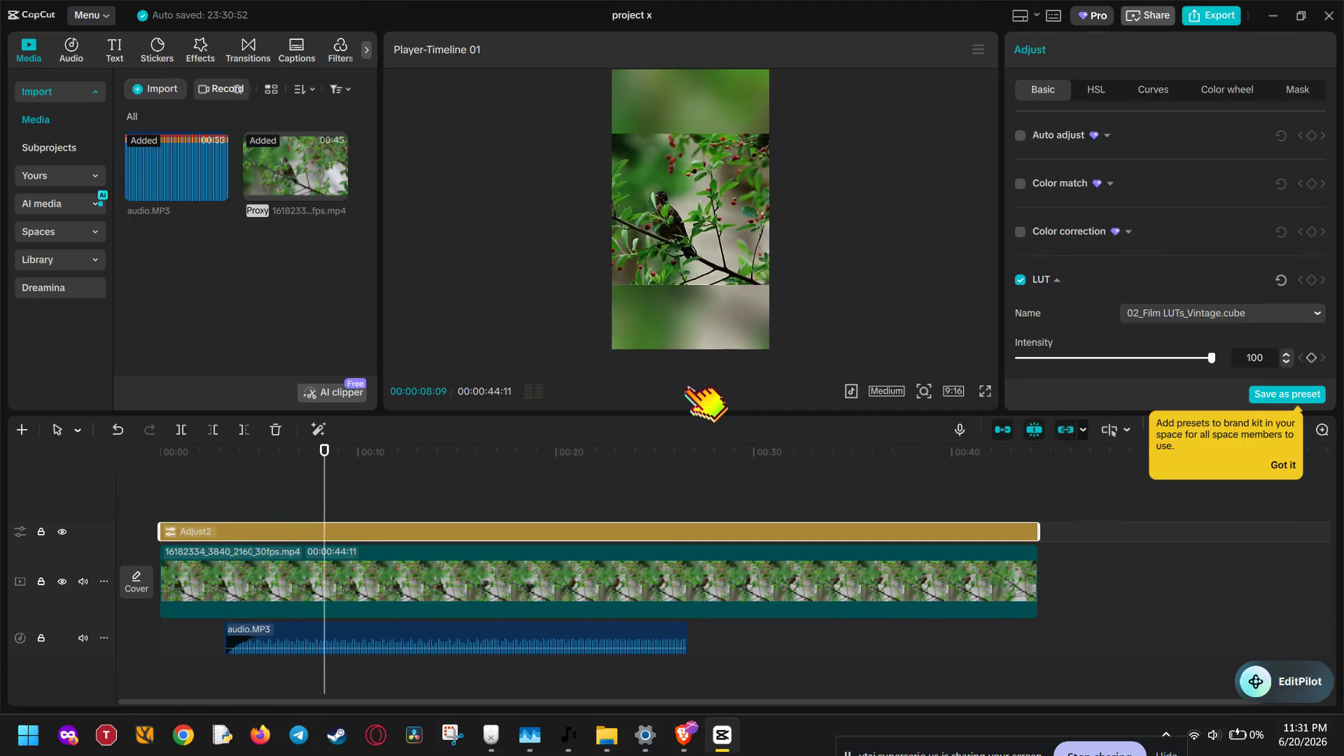
Step: Crop the video clip to a full-height 1:1 square framed around the bird
{"action": "left_click", "coordinate": [681, 577]}
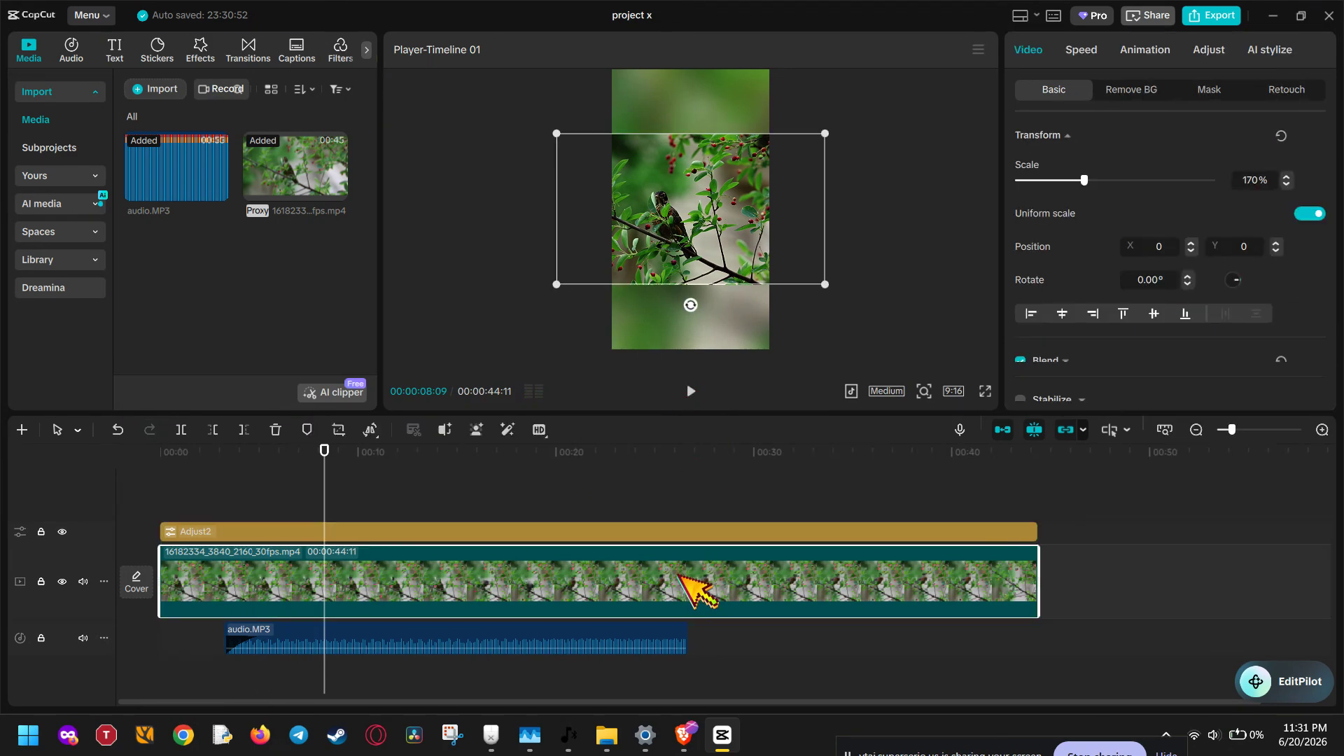
{"action": "left_click", "coordinate": [339, 431]}
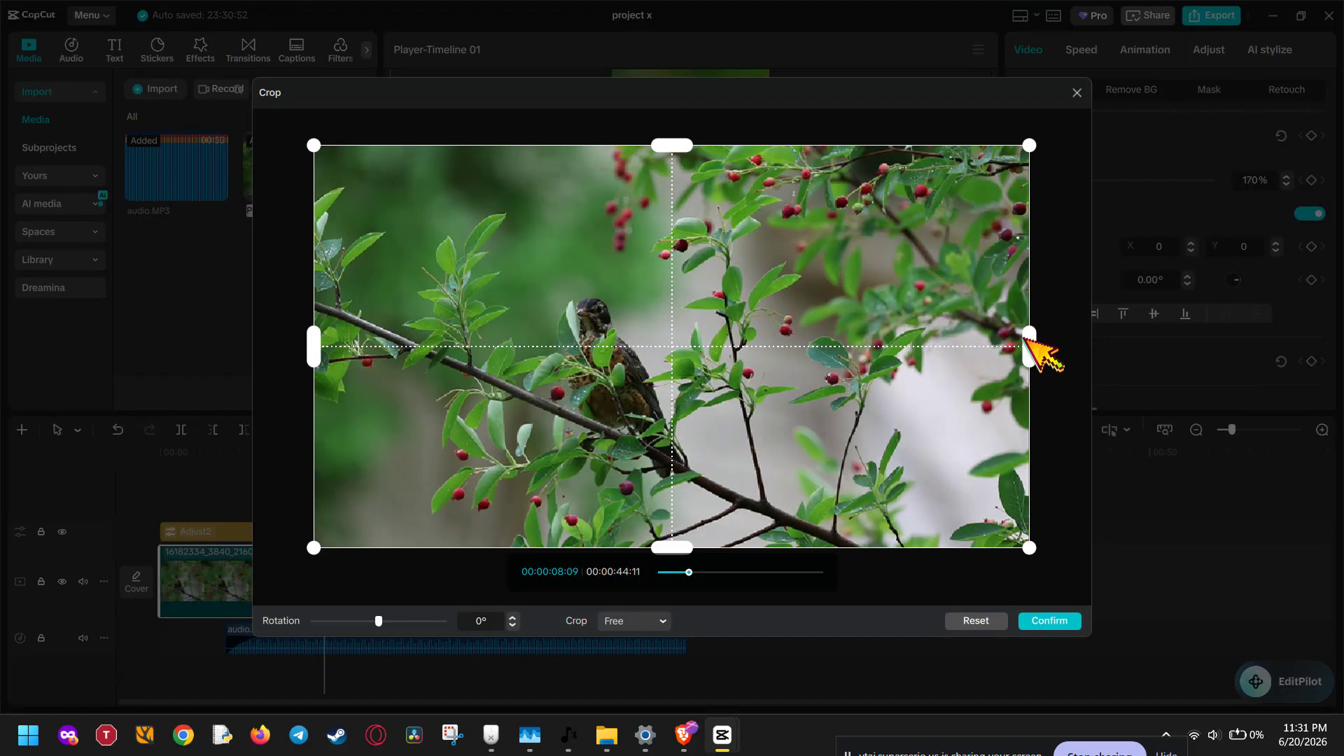
{"action": "left_click", "coordinate": [637, 622]}
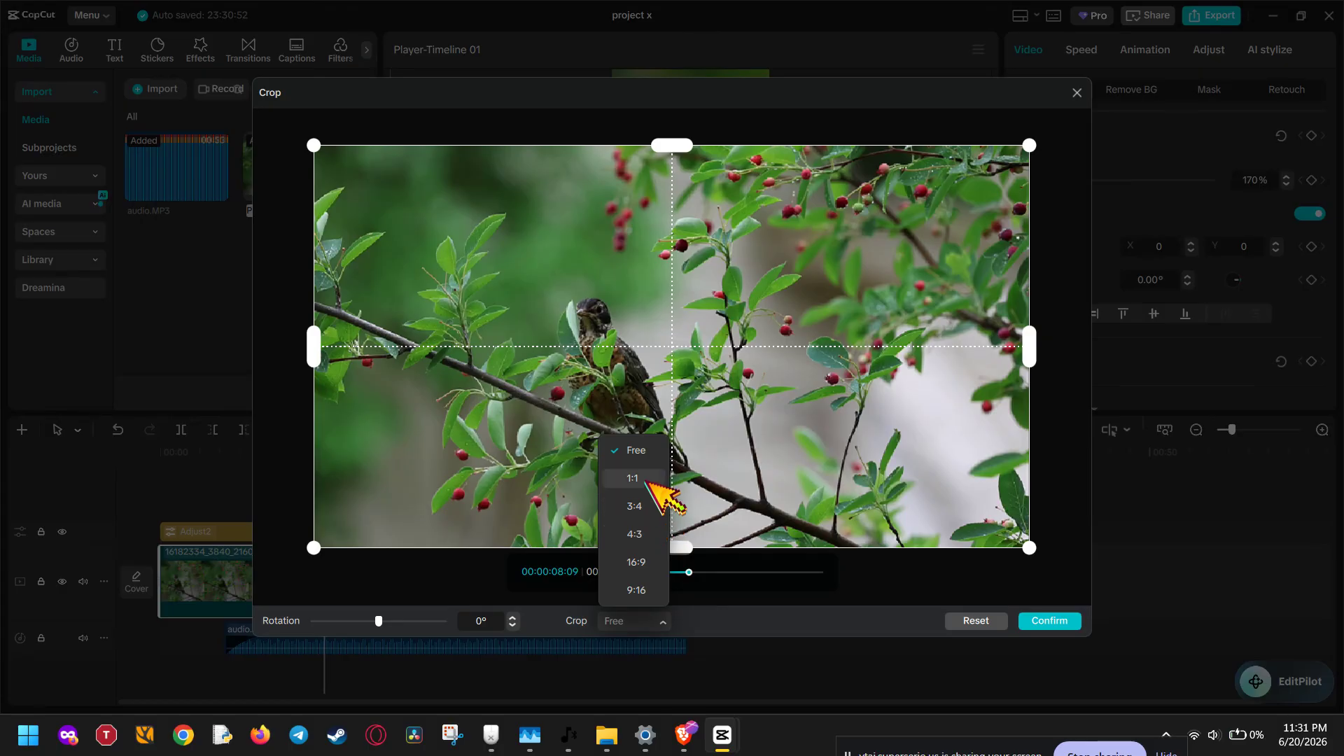
{"action": "left_click", "coordinate": [842, 613]}
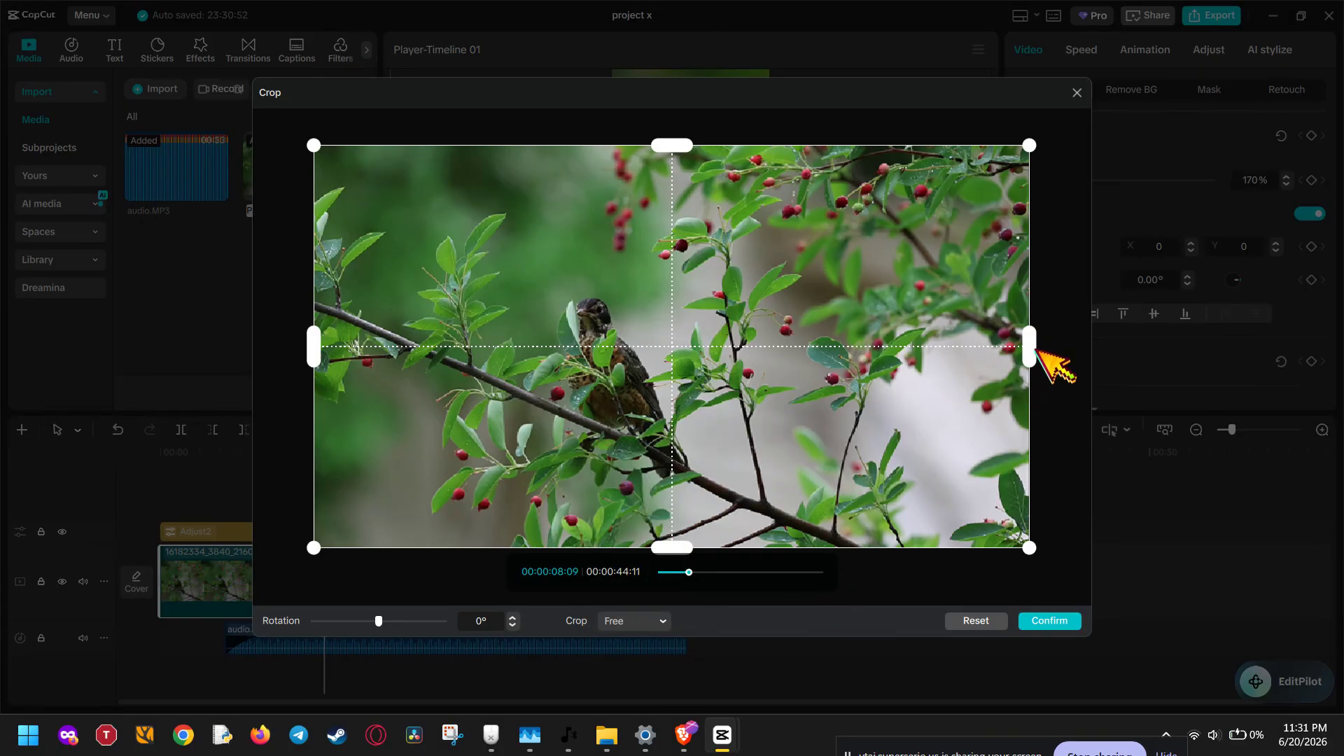
{"action": "left_click_drag", "start_coordinate": [1032, 347], "coordinate": [744, 382]}
{"action": "left_click_drag", "start_coordinate": [555, 389], "coordinate": [637, 424]}
{"action": "left_click", "coordinate": [644, 626]}
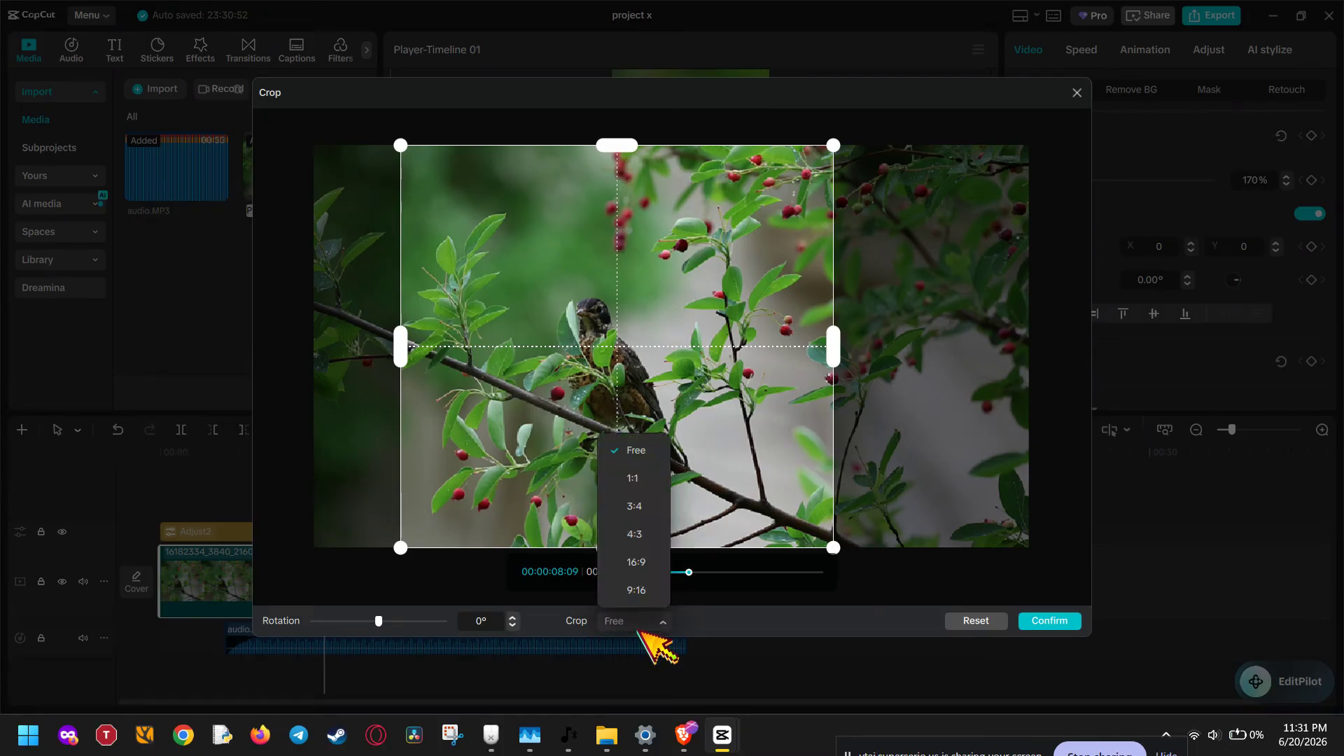
{"action": "left_click", "coordinate": [632, 478]}
{"action": "left_click_drag", "start_coordinate": [637, 495], "coordinate": [569, 448]}
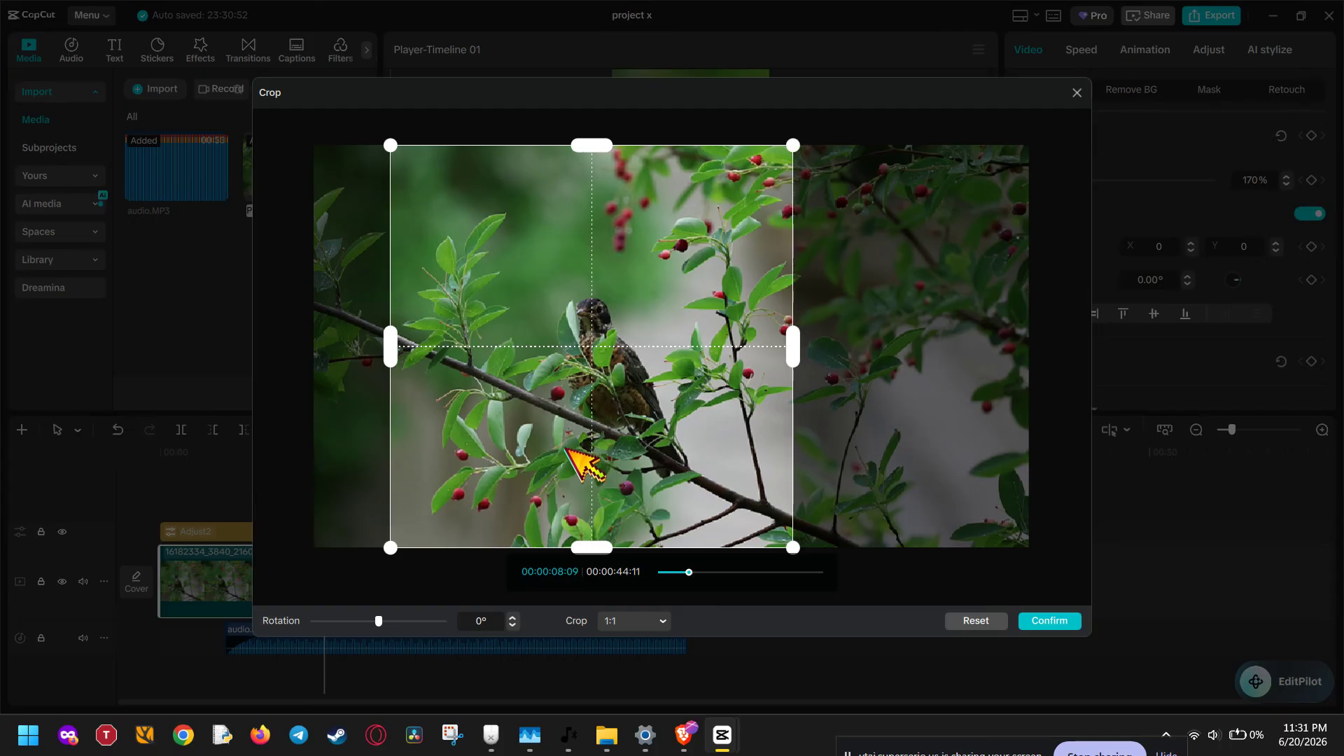
{"action": "left_click", "coordinate": [1055, 620]}
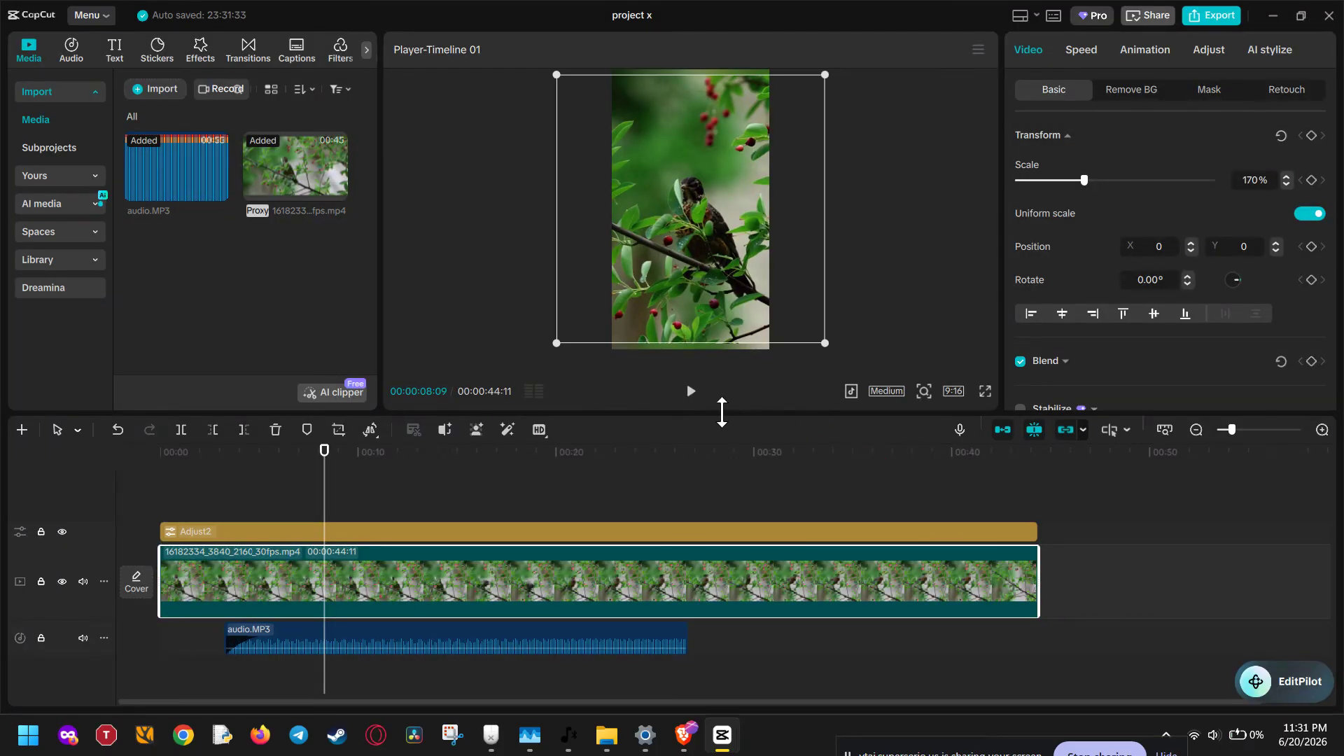
Step: Preview the cropped clip briefly and undo the crop
{"action": "left_click", "coordinate": [691, 392]}
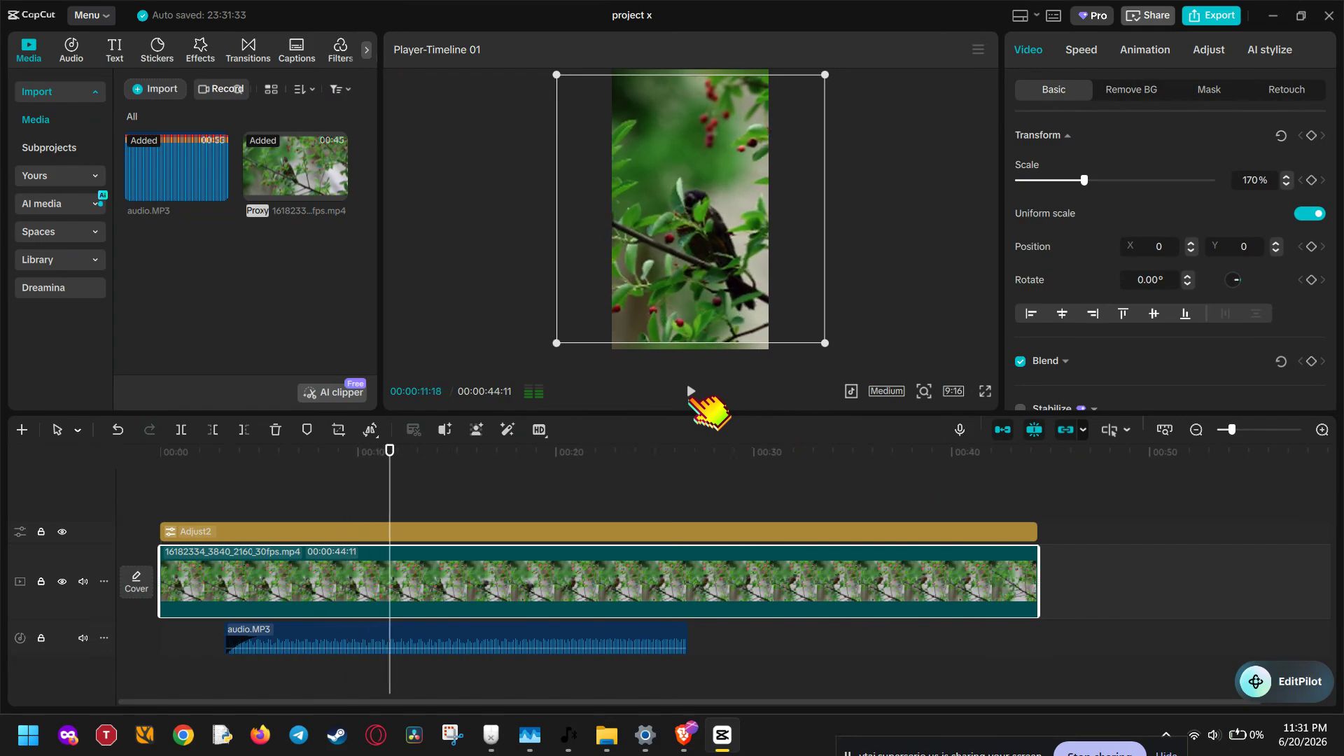
{"action": "left_click", "coordinate": [692, 394]}
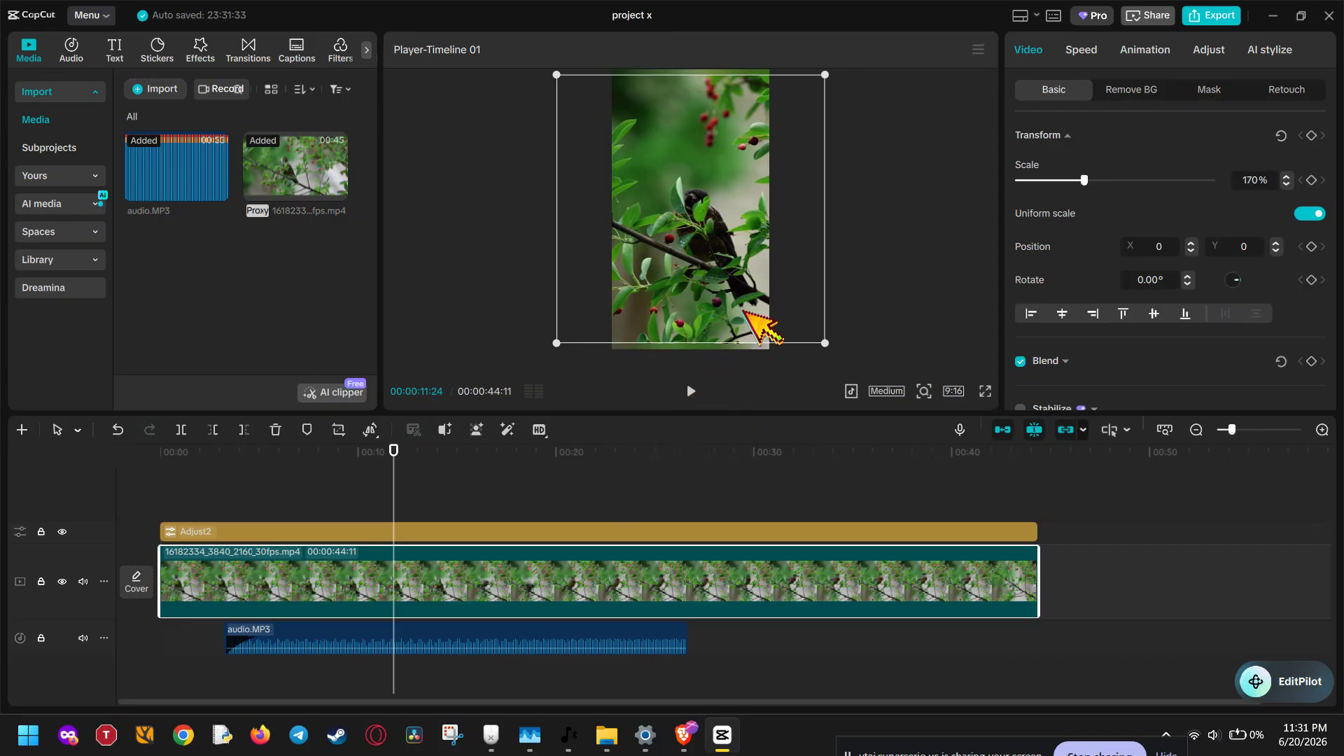
{"action": "key", "text": "ctrl+z"}
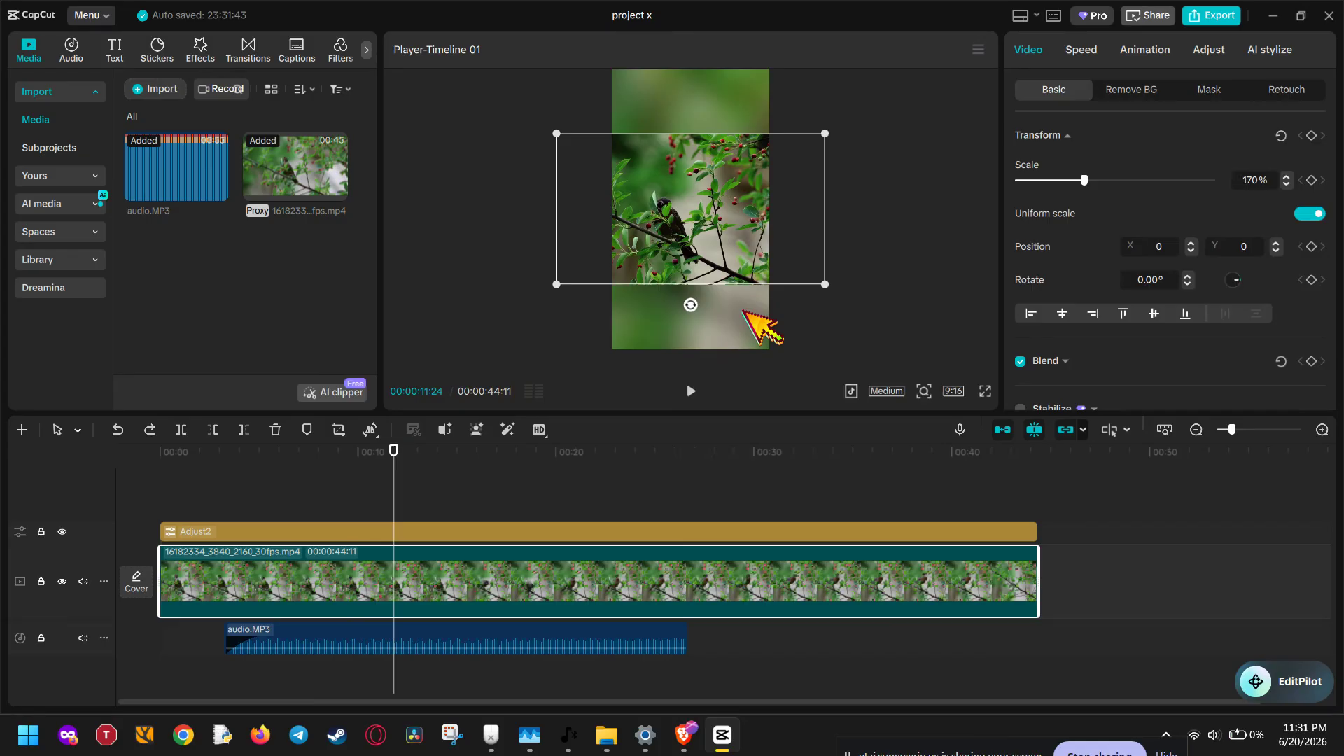
{"action": "left_click", "coordinate": [865, 318]}
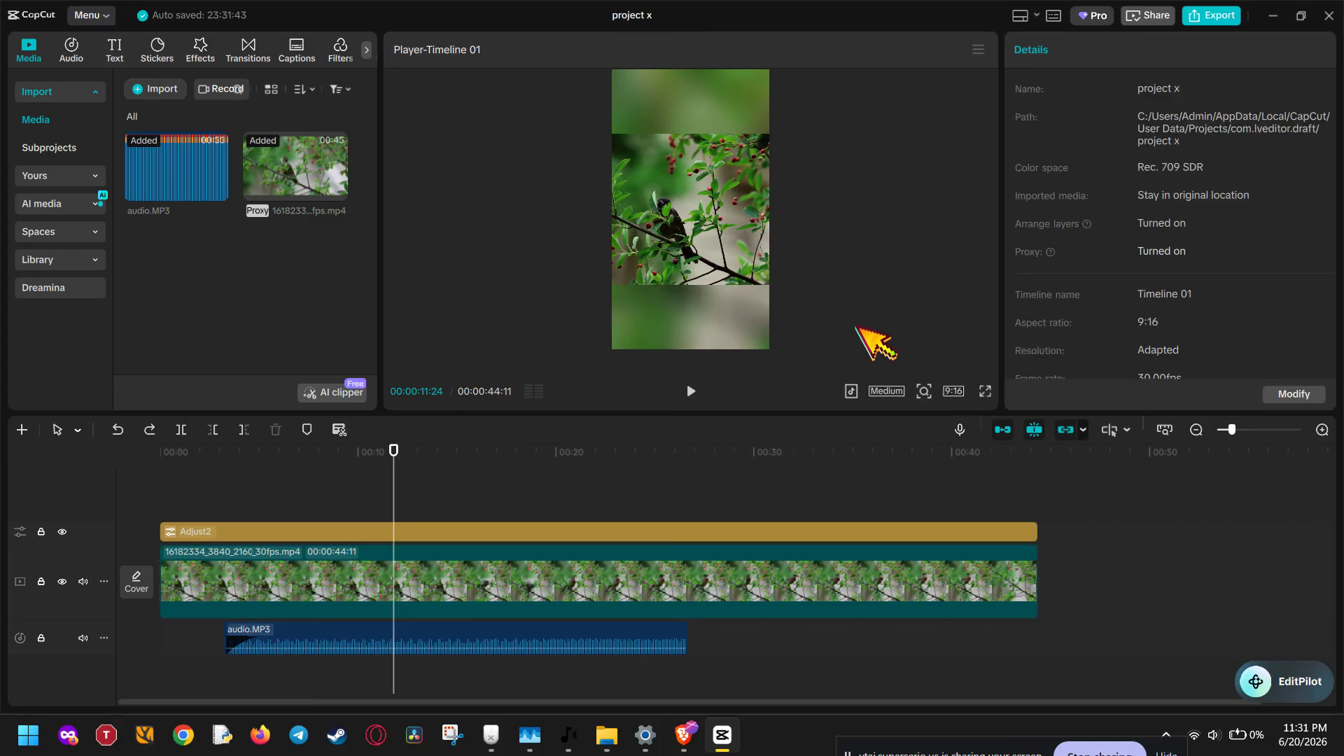
Step: Scale the video clip up uniformly to 215%
{"action": "left_click", "coordinate": [746, 259]}
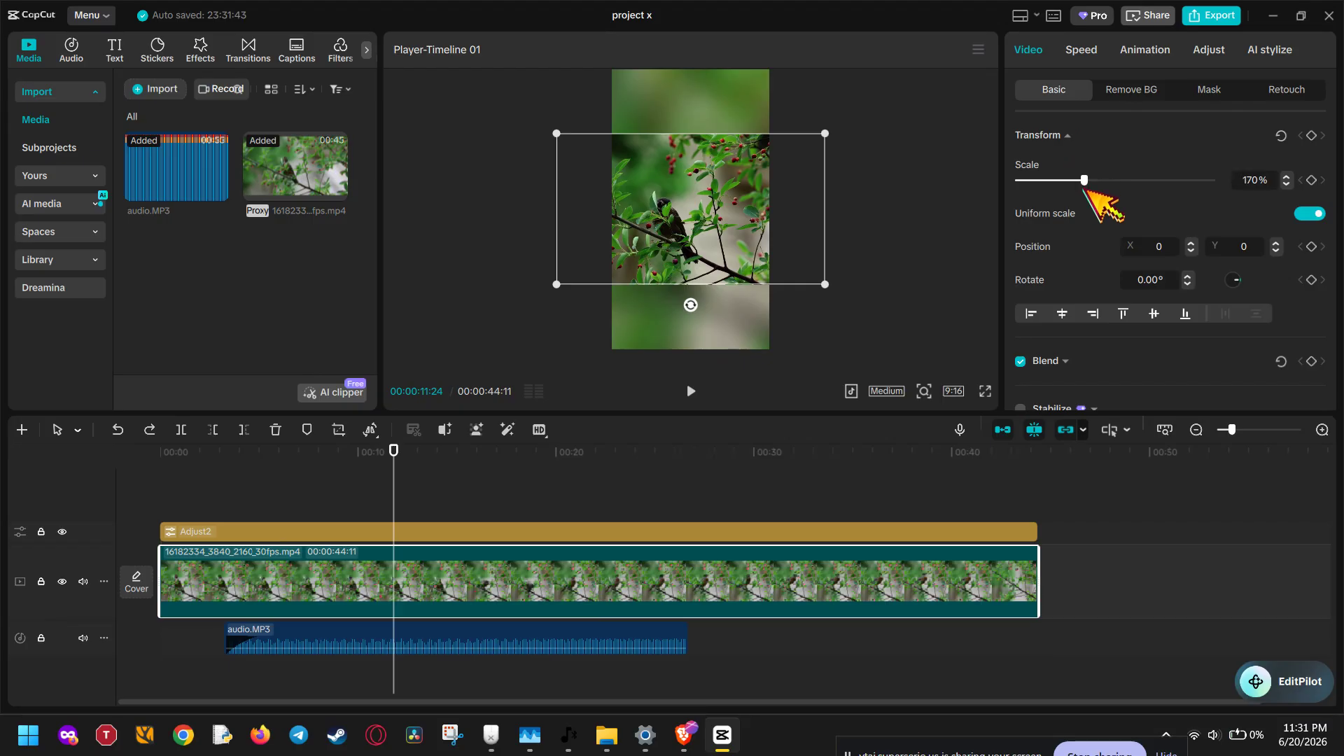
{"action": "mouse_move", "coordinate": [1086, 183]}
{"action": "left_mouse_down"}
{"action": "mouse_move", "coordinate": [1130, 180]}
{"action": "mouse_move", "coordinate": [1096, 181]}
{"action": "left_mouse_up"}
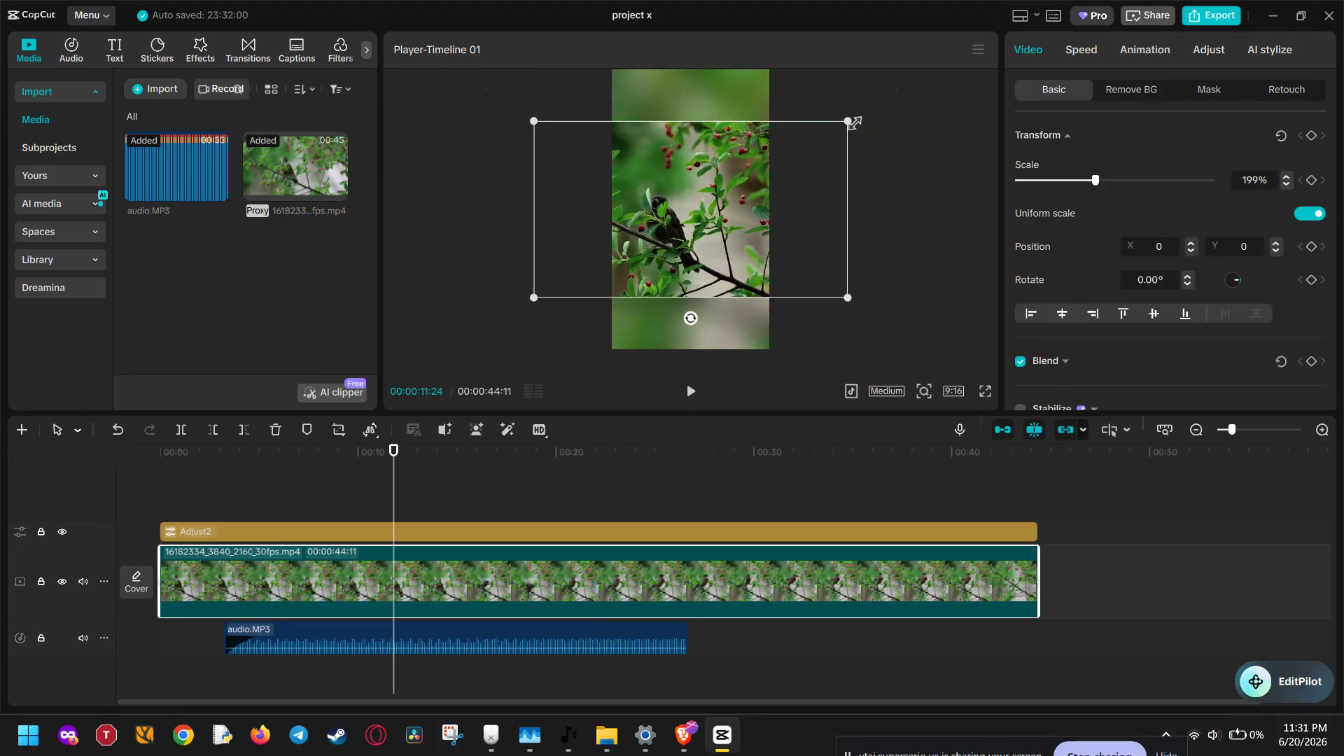
{"action": "mouse_move", "coordinate": [848, 120]}
{"action": "left_mouse_down"}
{"action": "mouse_move", "coordinate": [790, 150]}
{"action": "mouse_move", "coordinate": [747, 195]}
{"action": "mouse_move", "coordinate": [860, 114]}
{"action": "left_mouse_up"}
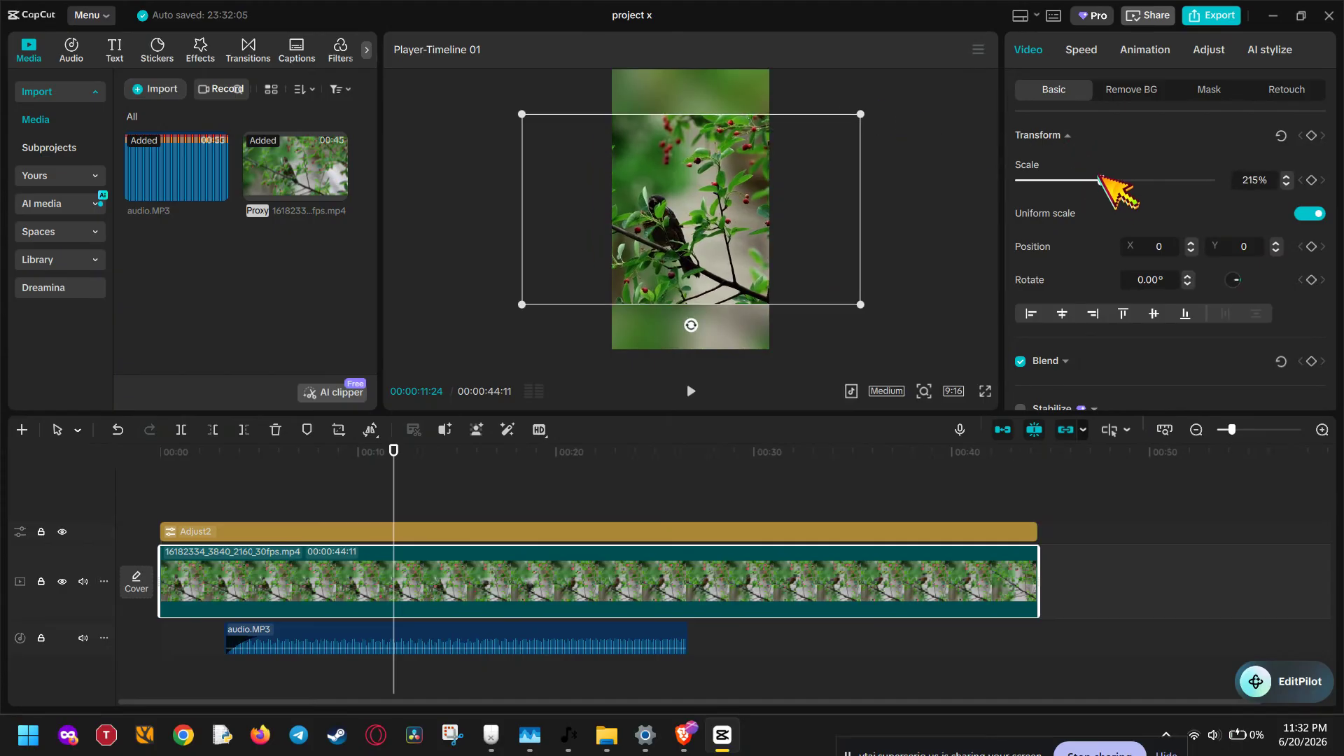
Step: Turn off uniform scale and stretch the clip over the vertical frame at 99% width and 318% height
{"action": "left_click", "coordinate": [1310, 214]}
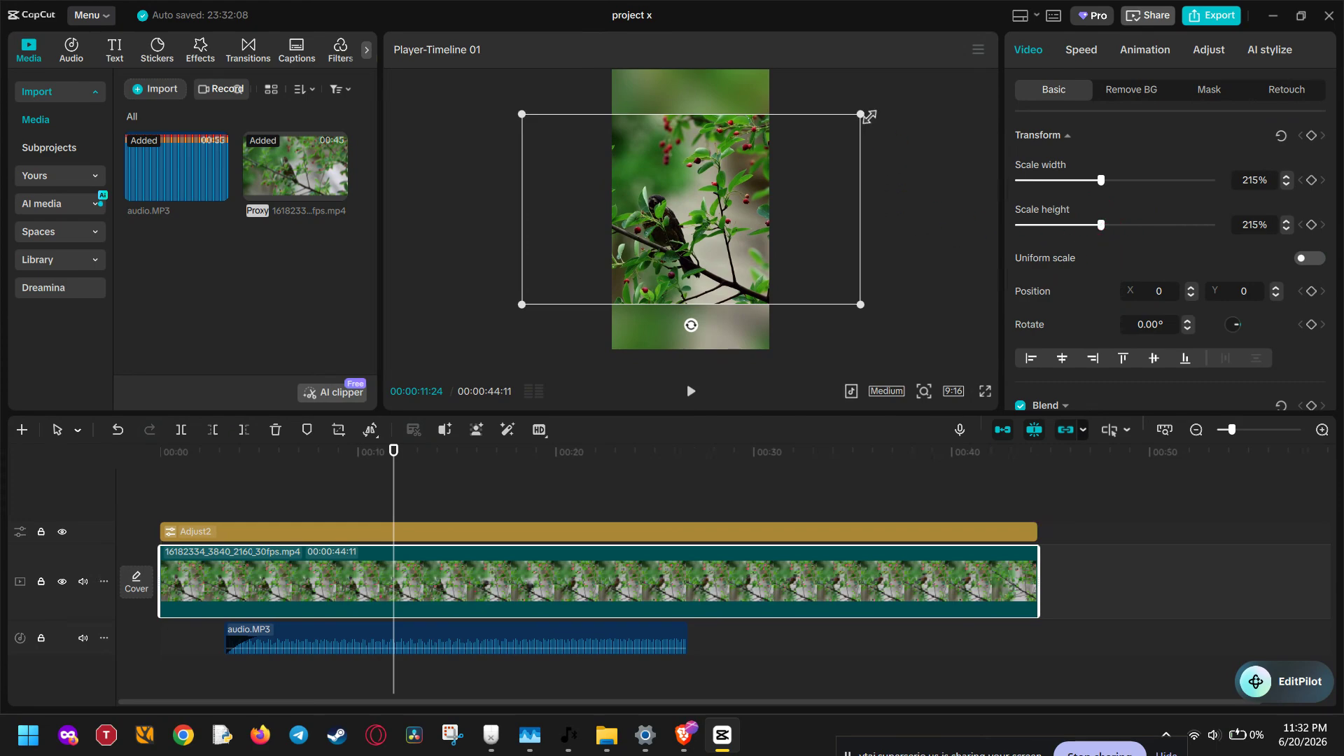
{"action": "left_click_drag", "start_coordinate": [863, 115], "coordinate": [781, 21]}
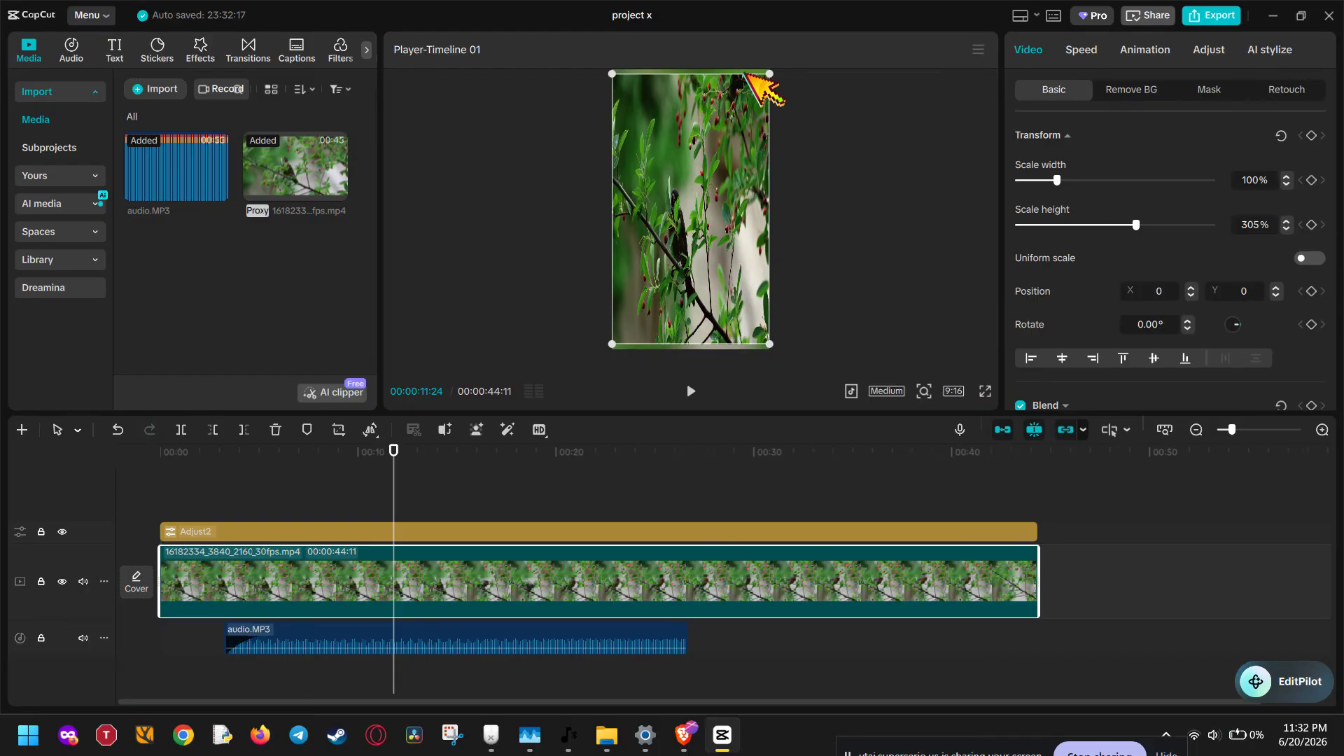
{"action": "left_click_drag", "start_coordinate": [771, 77], "coordinate": [771, 68]}
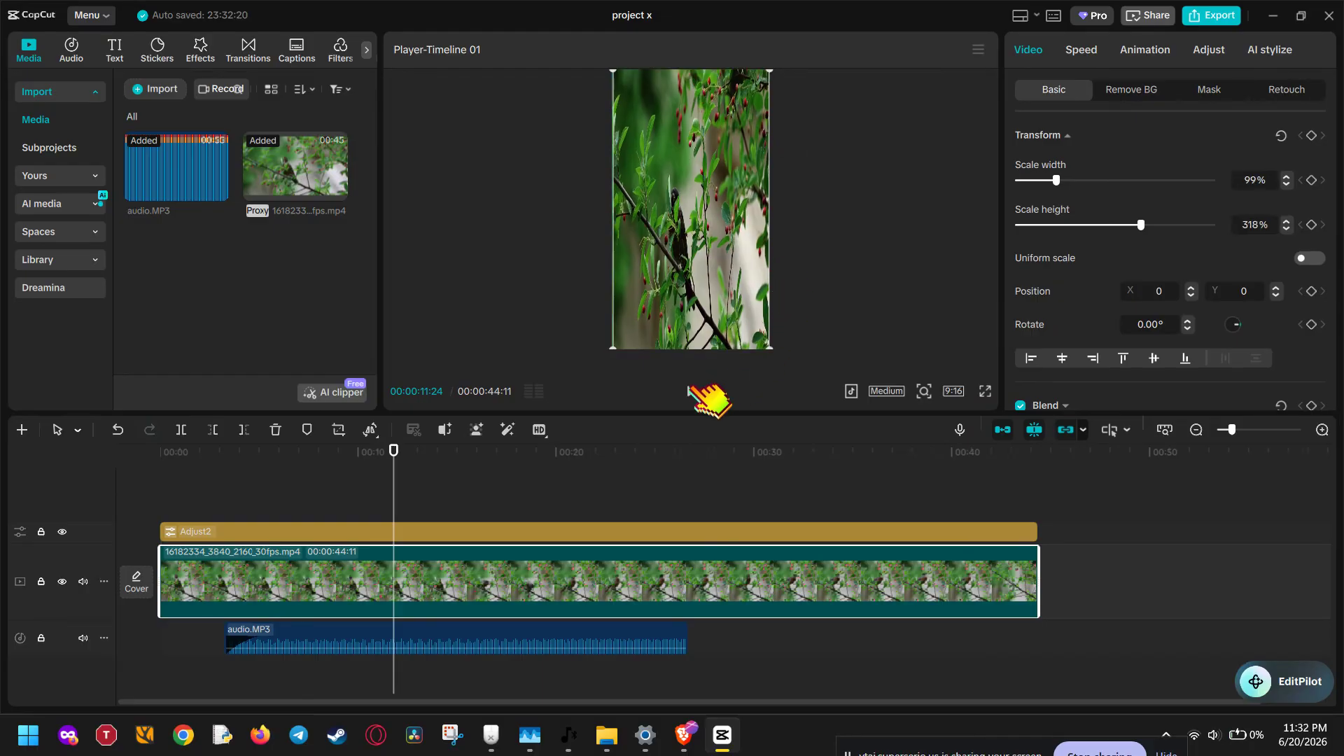
Step: Preview the stretched clip briefly and undo the last two resizes
{"action": "left_click", "coordinate": [691, 391]}
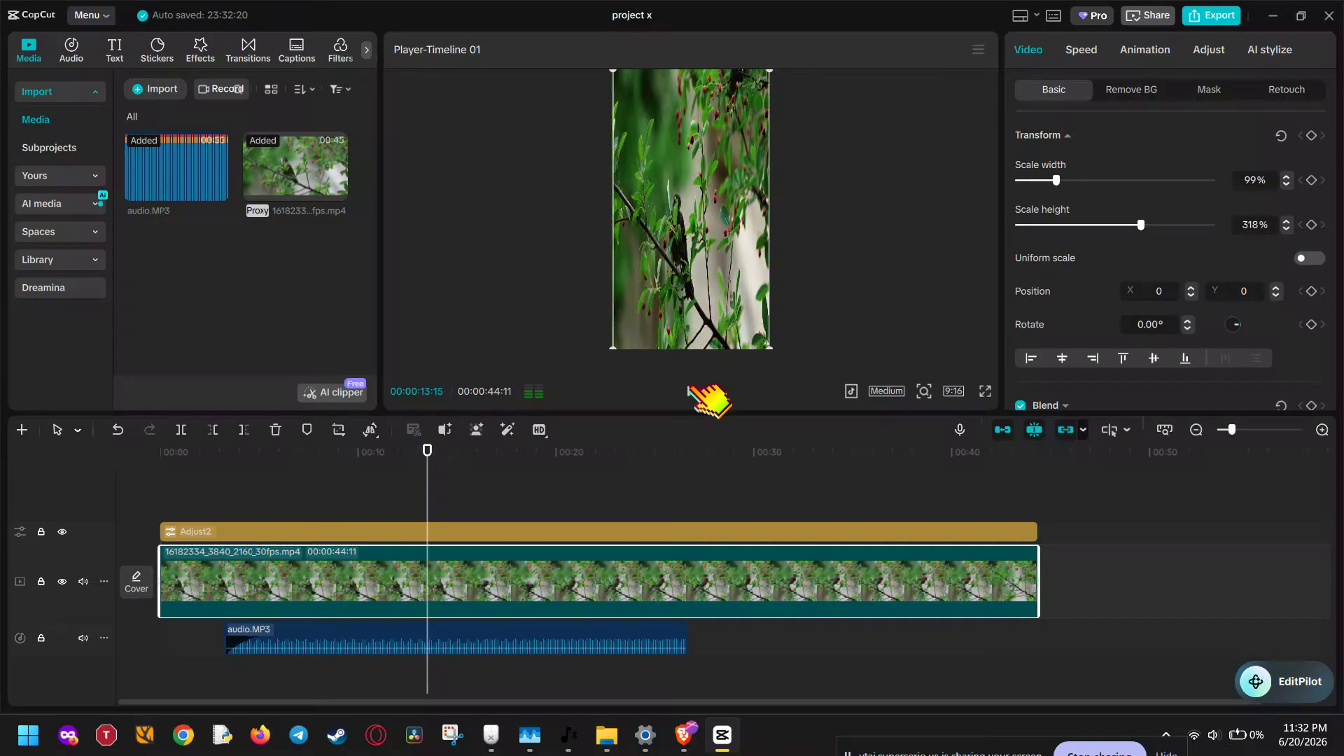
{"action": "key", "text": "ctrl+z"}
{"action": "key", "text": "ctrl+z"}
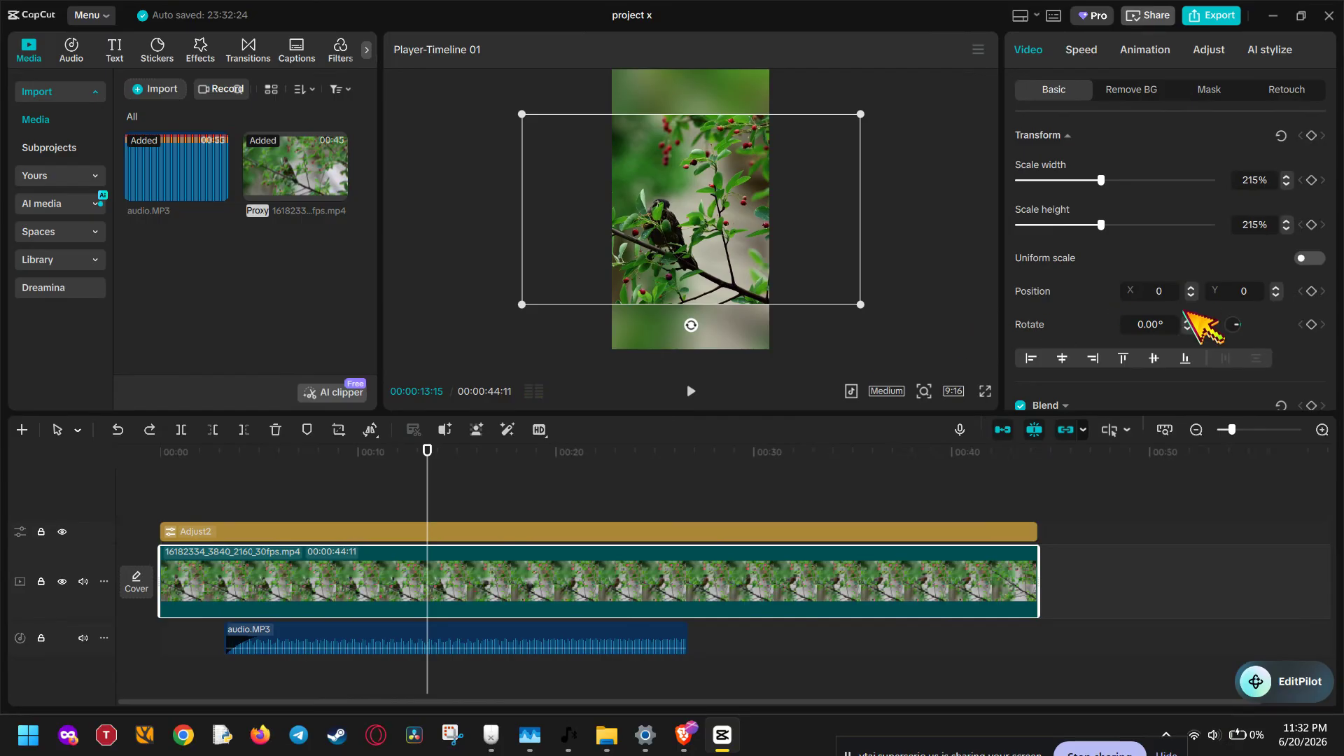
Step: Turn uniform scale back on and set the video clip's scale to 154%
{"action": "left_click", "coordinate": [1307, 259]}
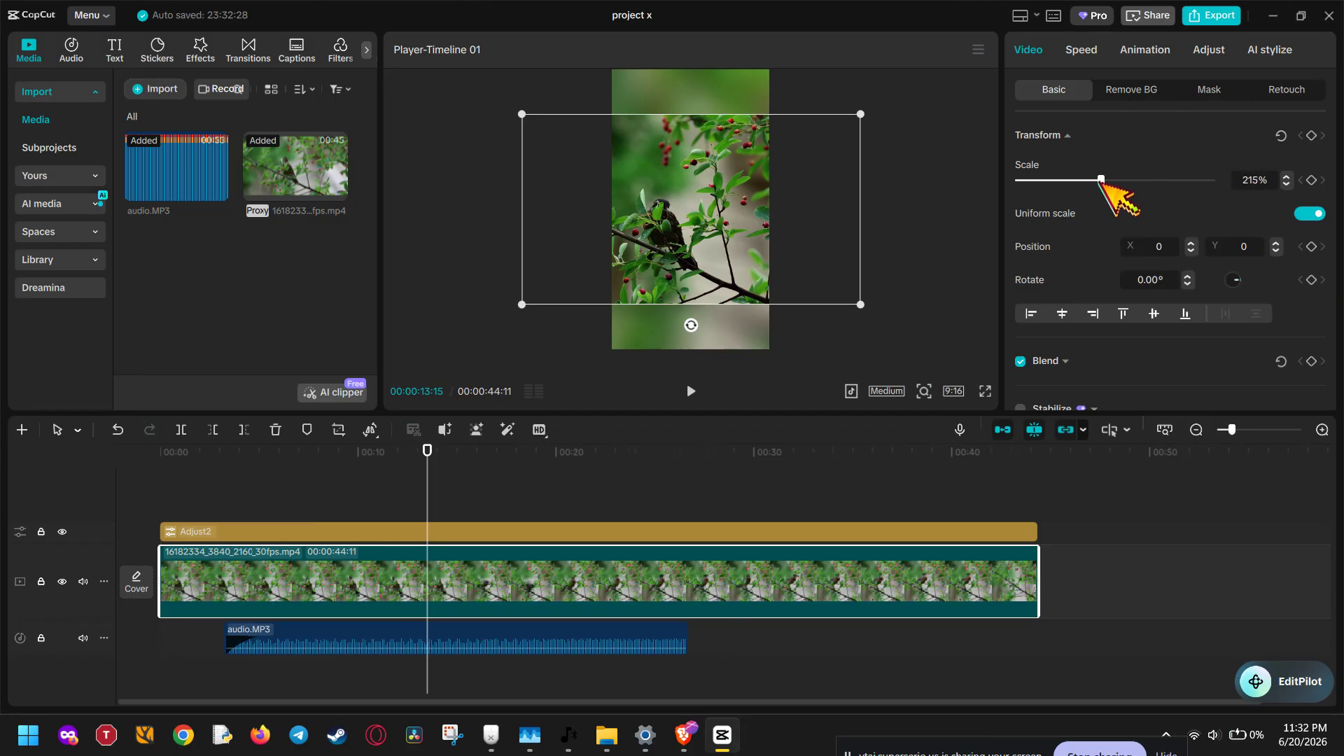
{"action": "left_click_drag", "start_coordinate": [1101, 180], "coordinate": [1077, 180]}
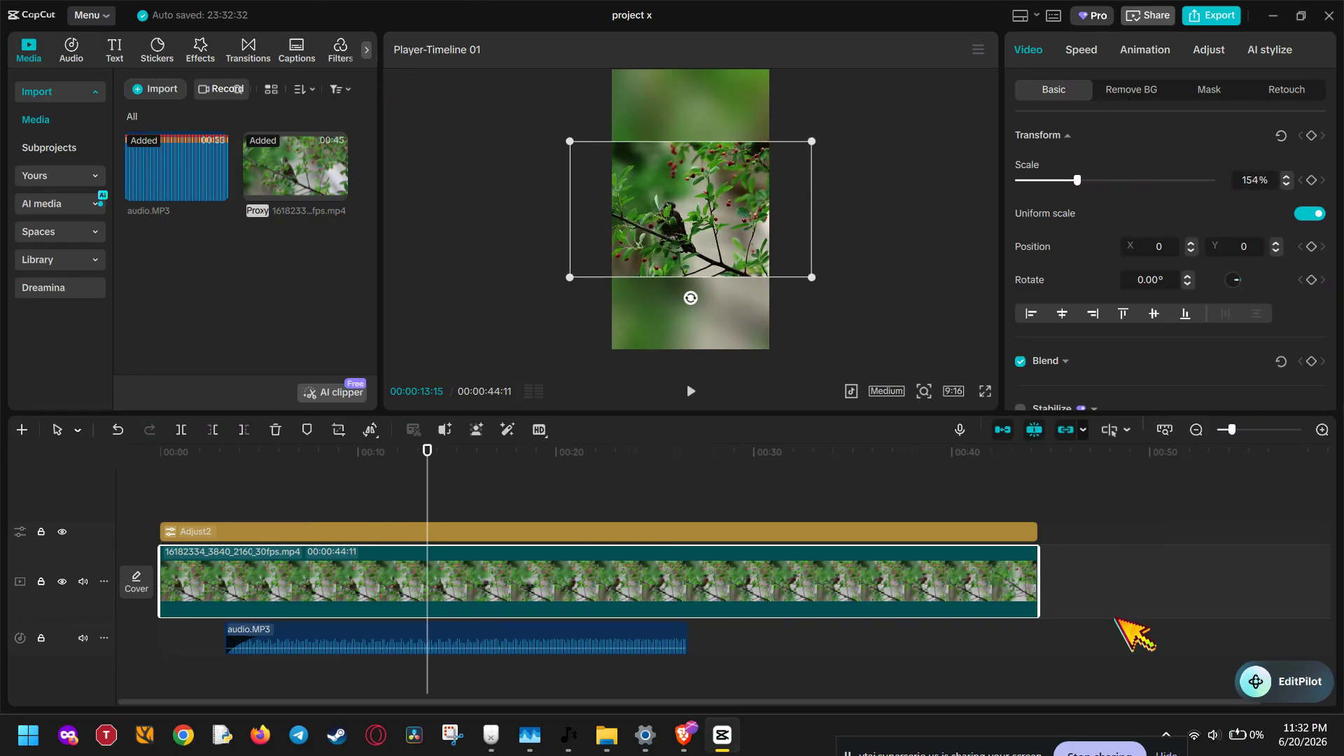